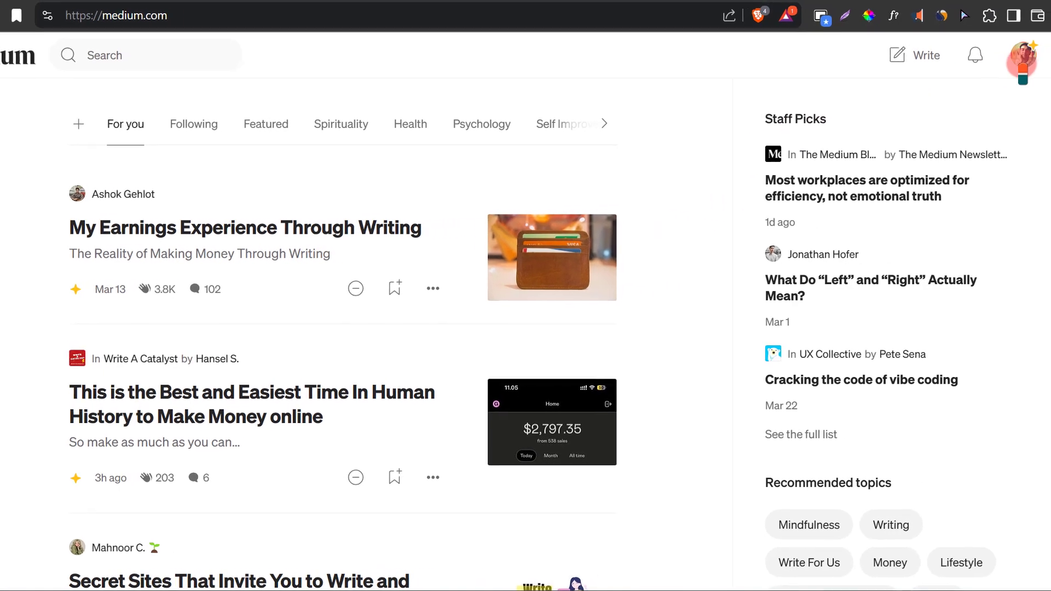
# - Open the signed-in account's profile page and go to its profile design editor
pyautogui.click(1018, 59)
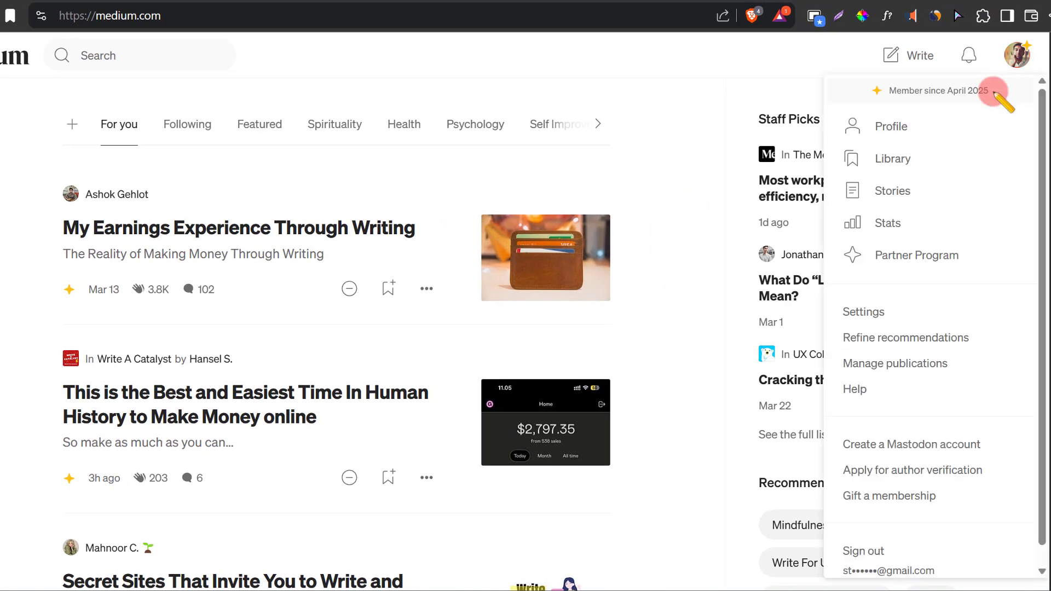
pyautogui.click(892, 130)
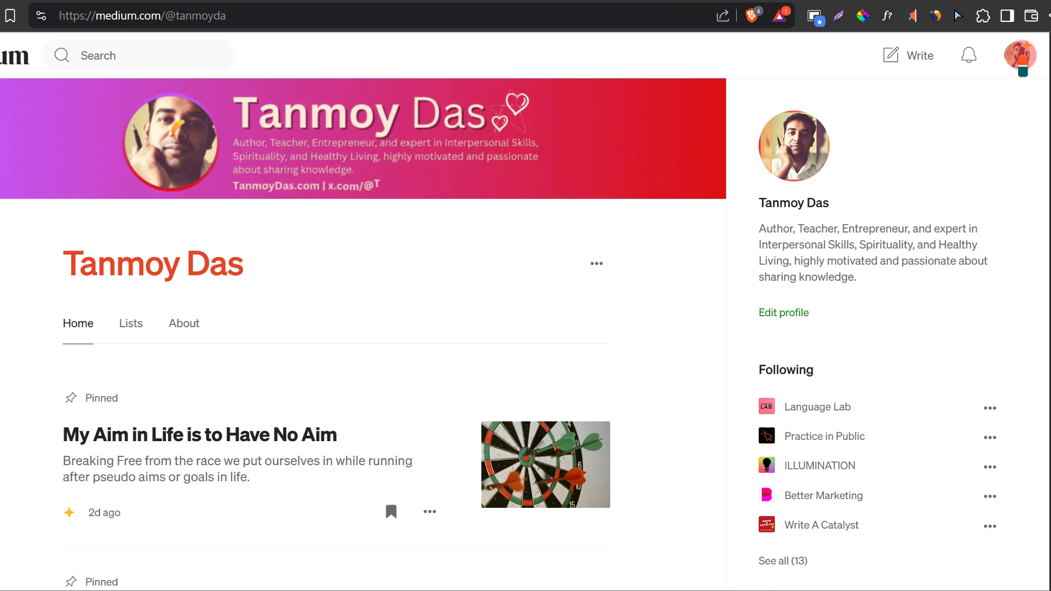
pyautogui.click(1019, 57)
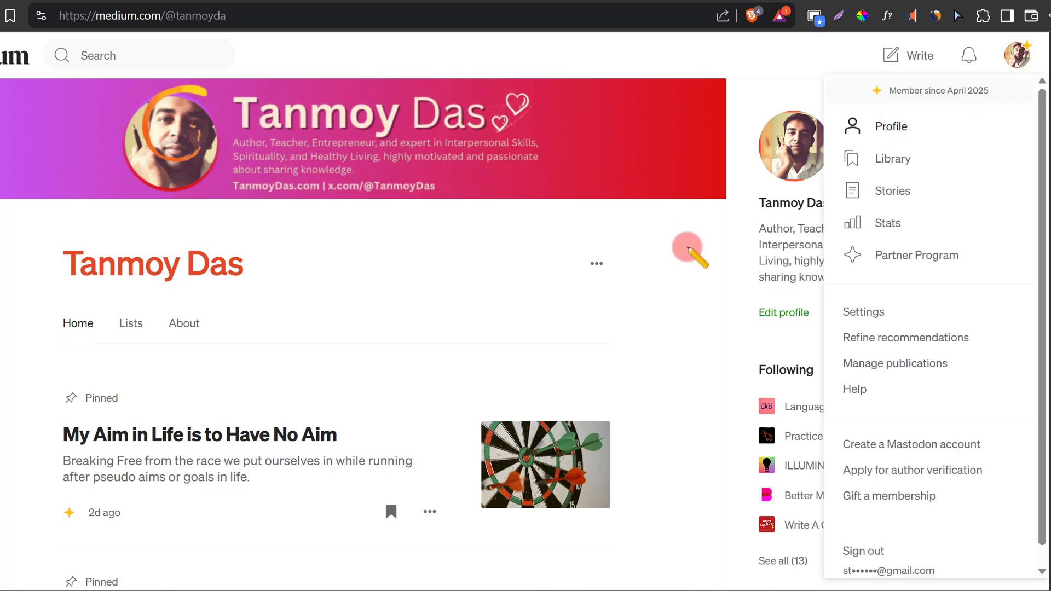
pyautogui.click(688, 247)
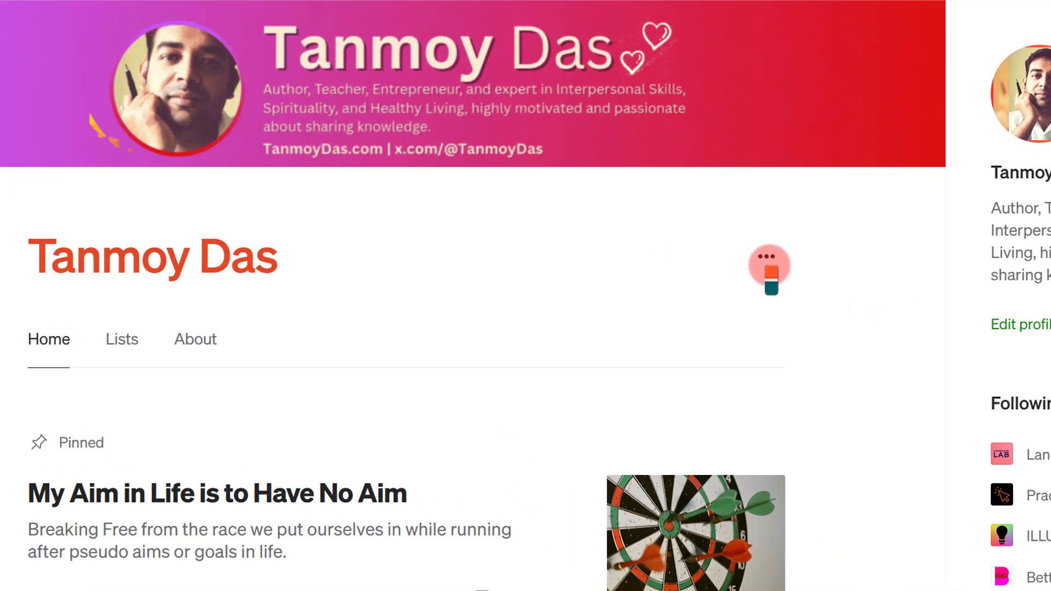
pyautogui.click(769, 262)
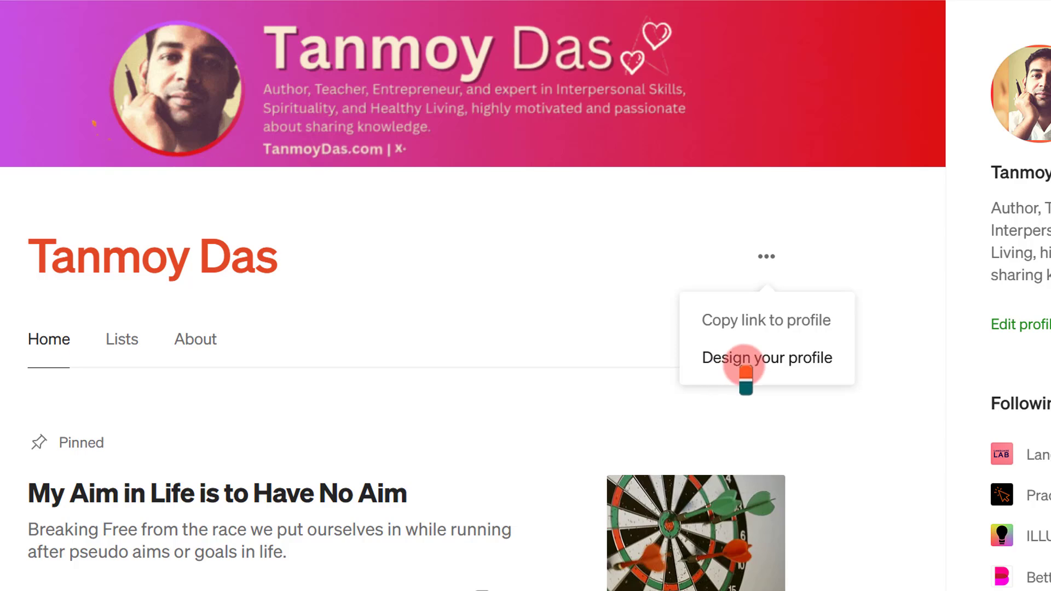
pyautogui.click(783, 359)
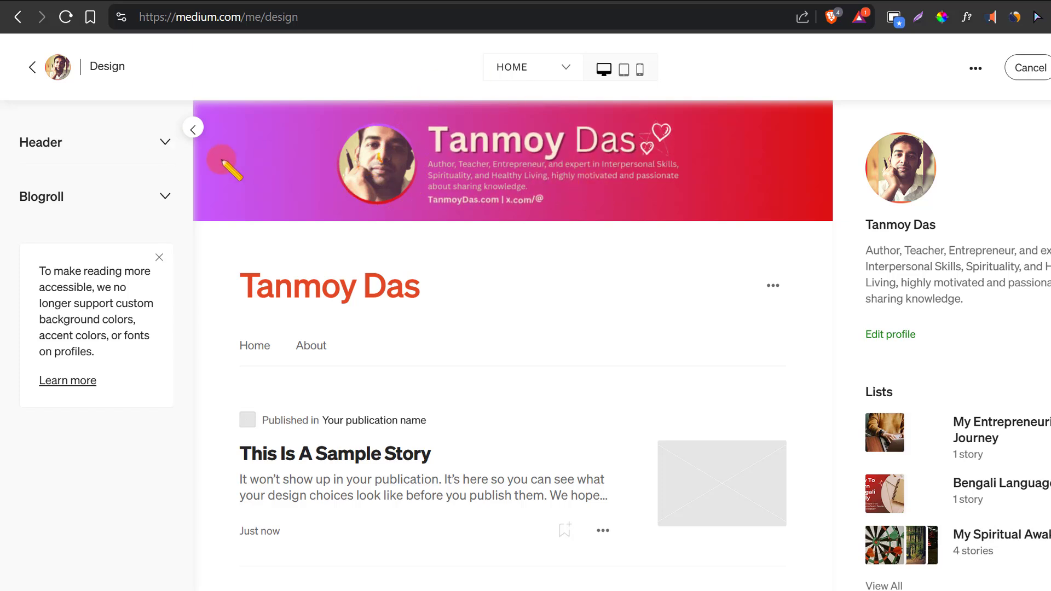
# - Remove the existing banner image from the profile's header settings
pyautogui.click(163, 142)
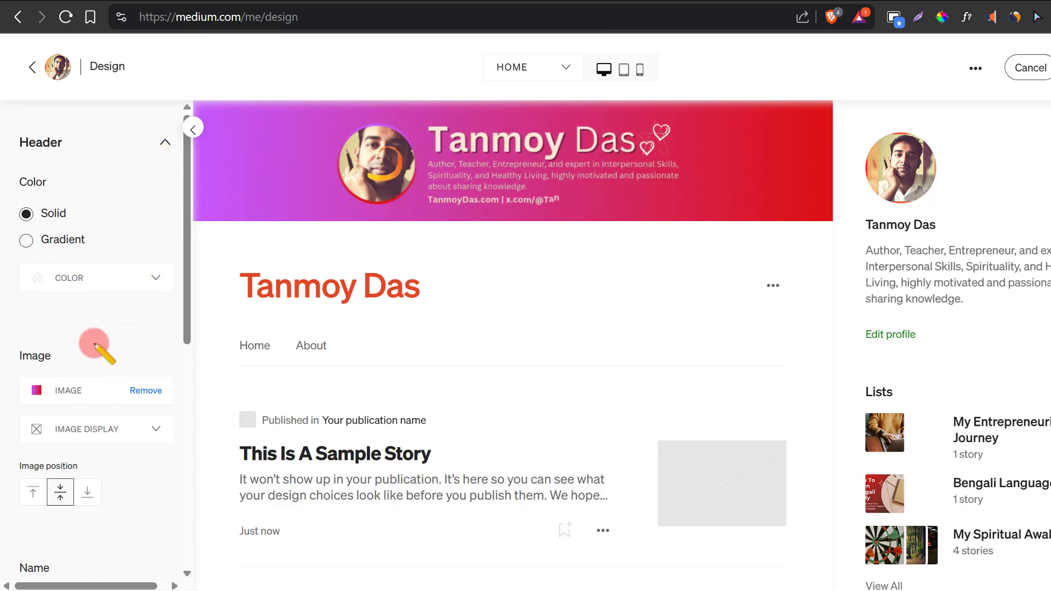
pyautogui.click(144, 390)
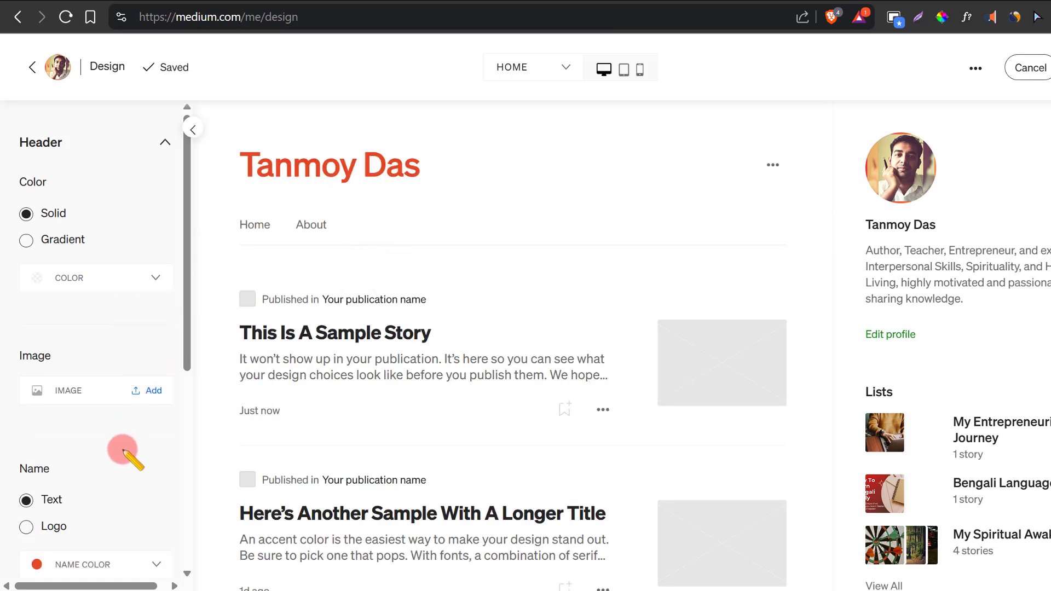
# - Set the profile's name color to black, hex 000000
pyautogui.scroll(-3, 125, 452)
pyautogui.click(149, 404)
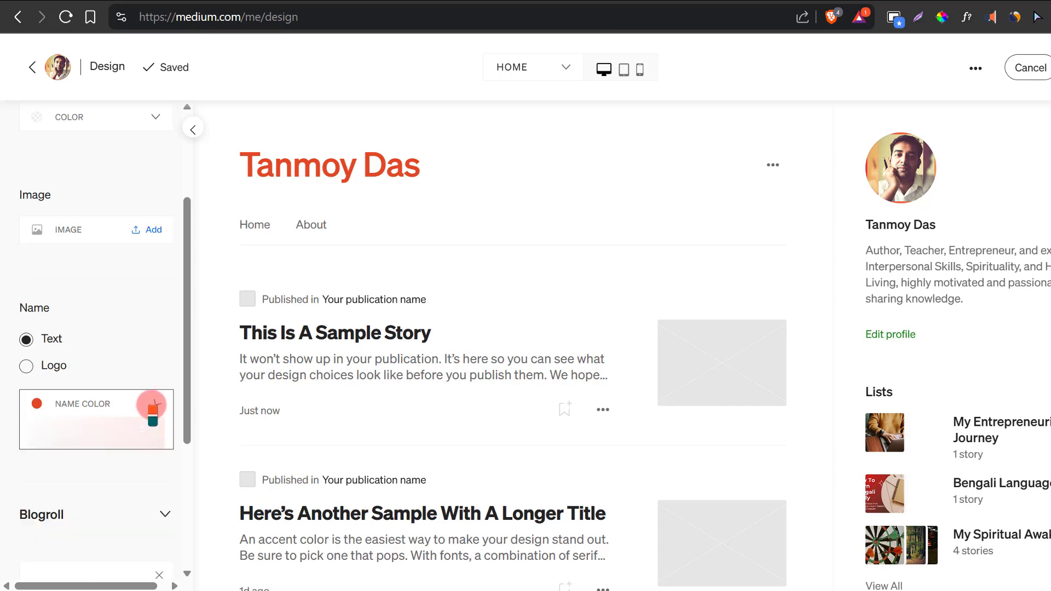
pyautogui.moveTo(105, 491); pyautogui.dragTo(168, 525)
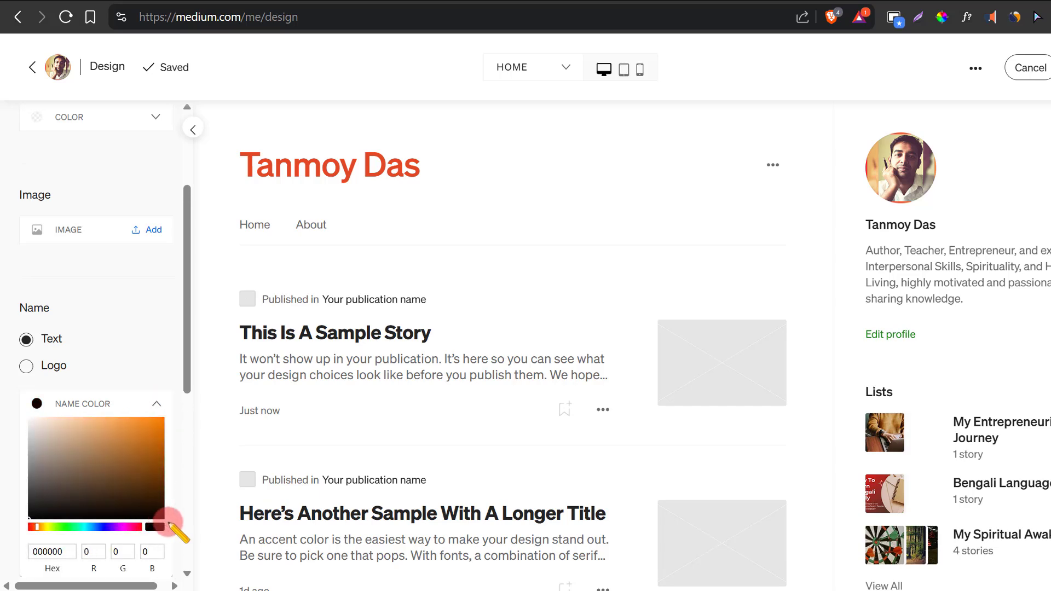
# - Set the header's solid color to green, hex 356F03 with alpha 73, and start adding a header image
pyautogui.scroll(3, 125, 297)
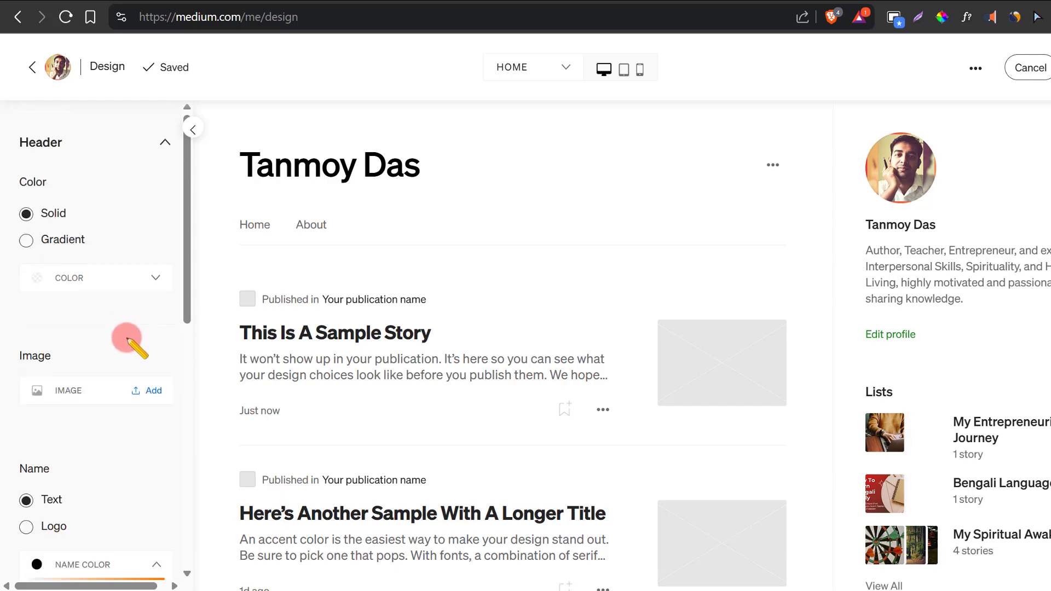
pyautogui.click(153, 279)
pyautogui.moveTo(57, 411); pyautogui.dragTo(111, 417)
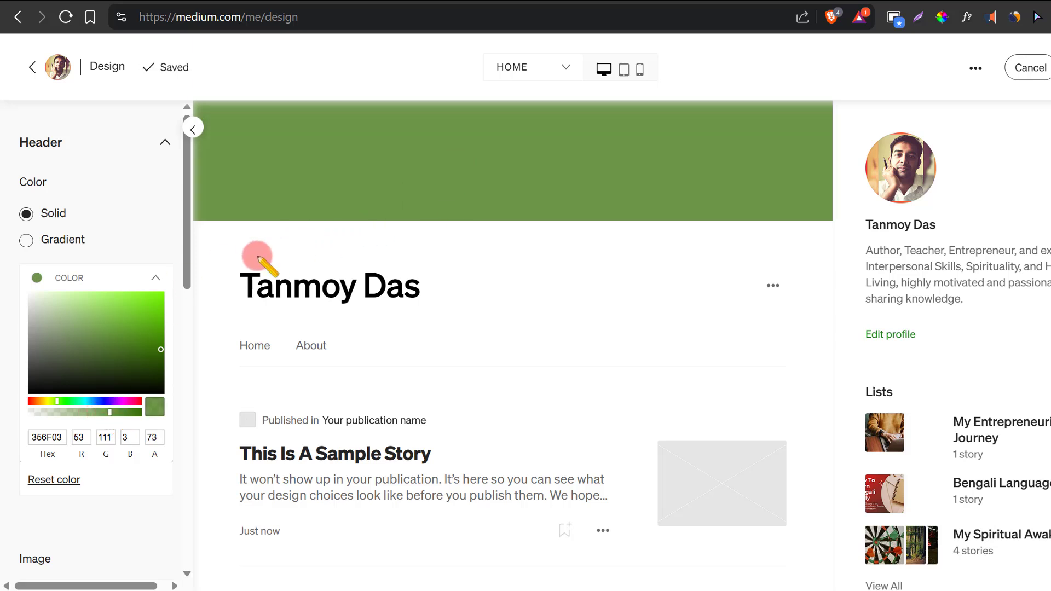
pyautogui.click(156, 278)
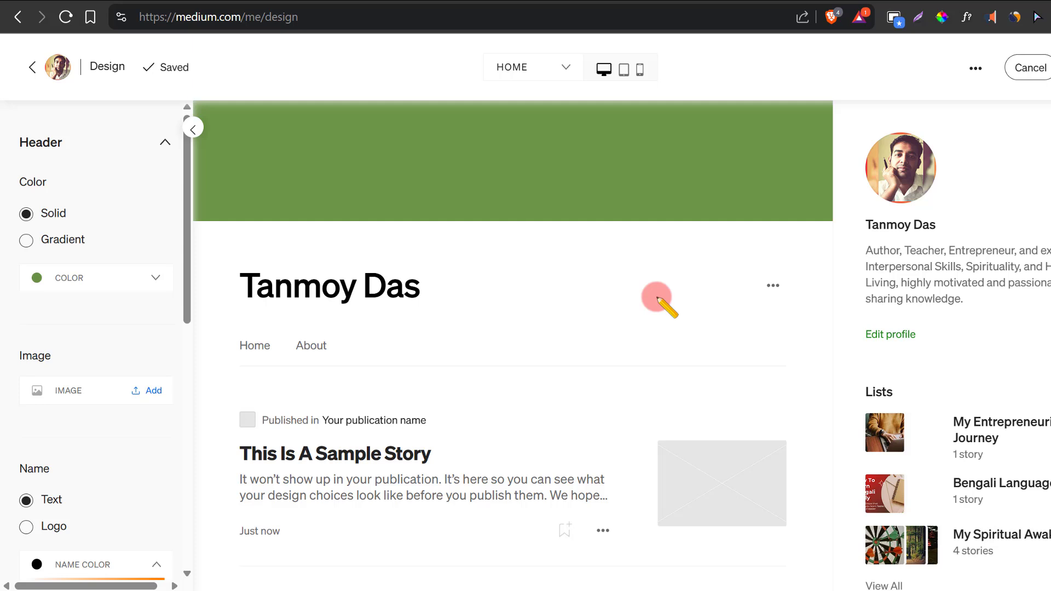
pyautogui.click(149, 392)
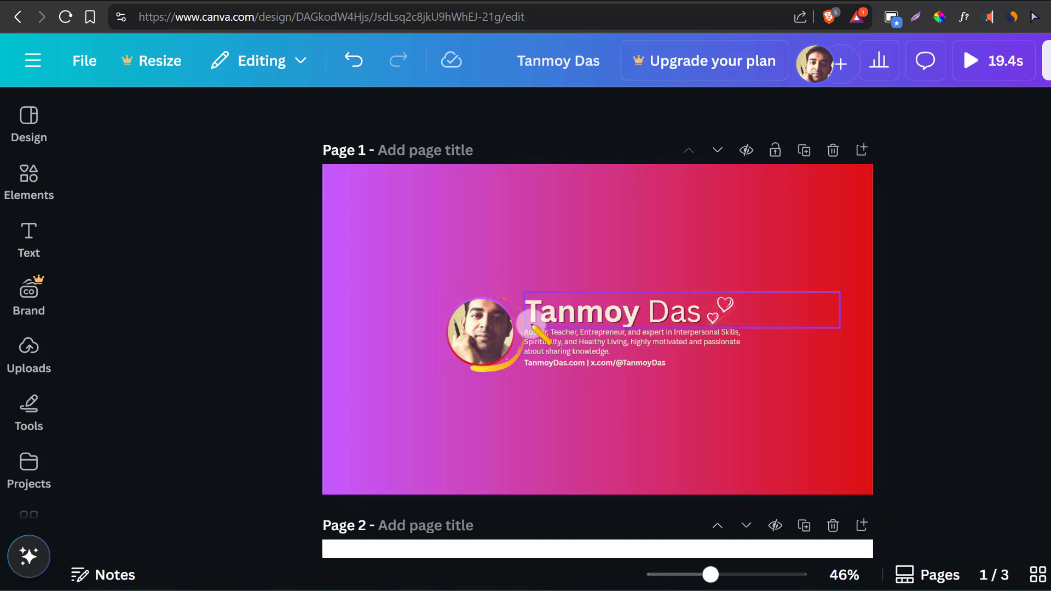
# - In the Canva banner design, add the recently used portrait photo of the man in a hat to blank page 2
pyautogui.scroll(-5, 651, 372)
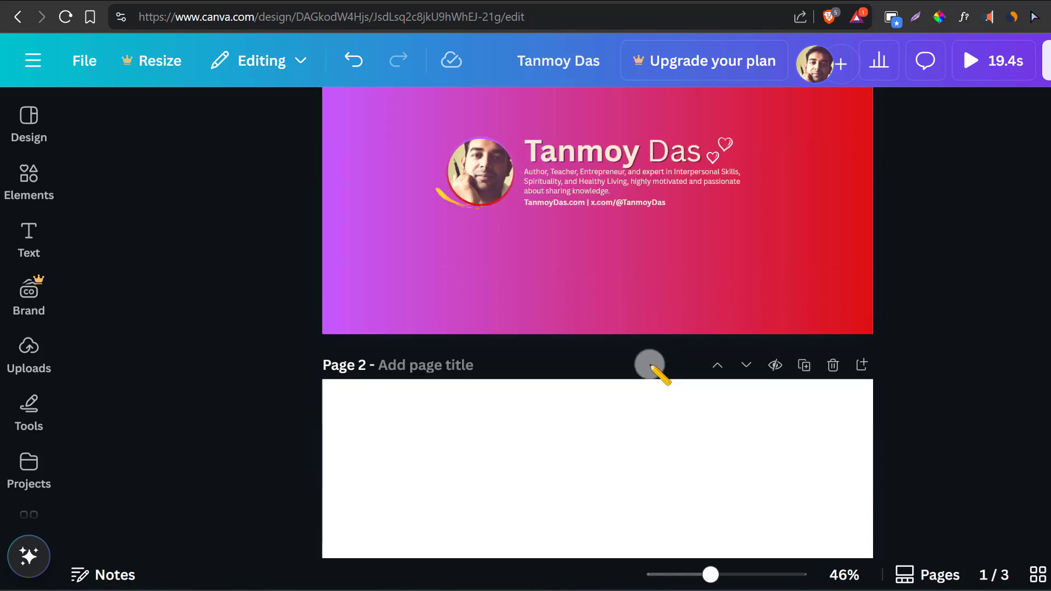
pyautogui.scroll(-2, 651, 365)
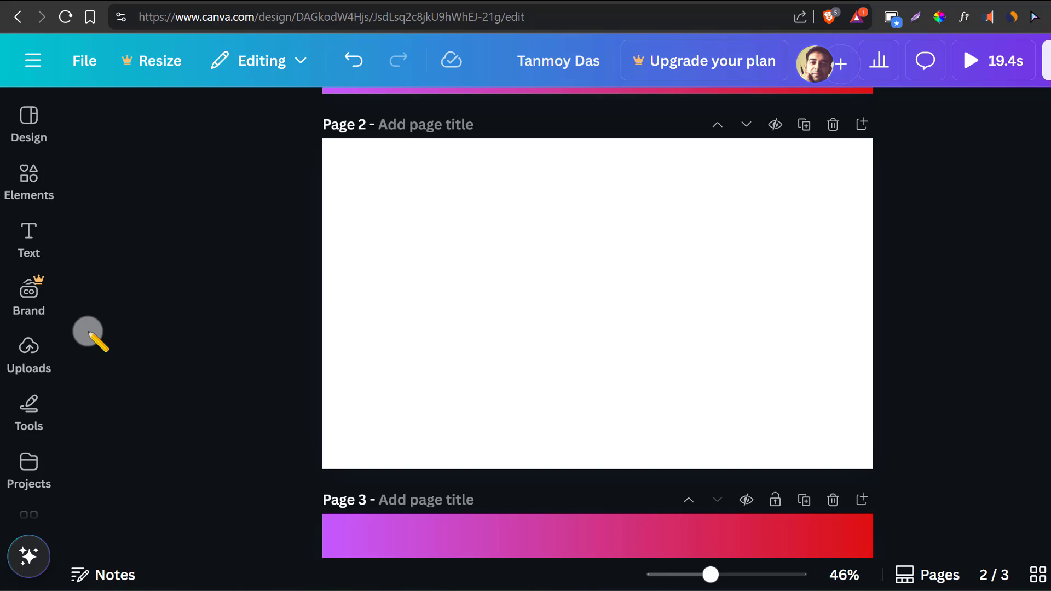
pyautogui.click(29, 353)
pyautogui.scroll(-4, 21, 367)
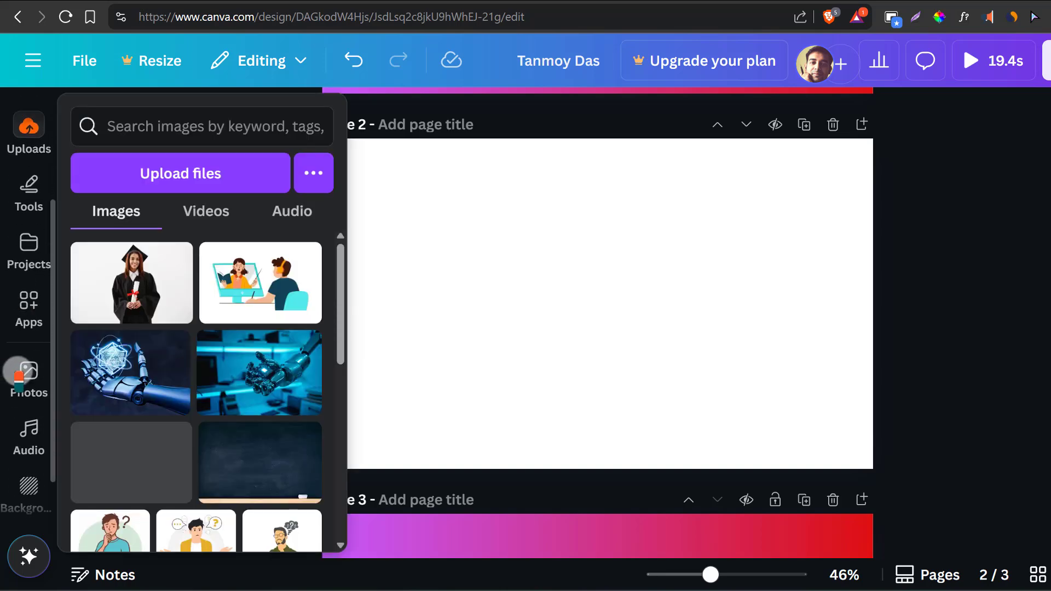
pyautogui.click(25, 375)
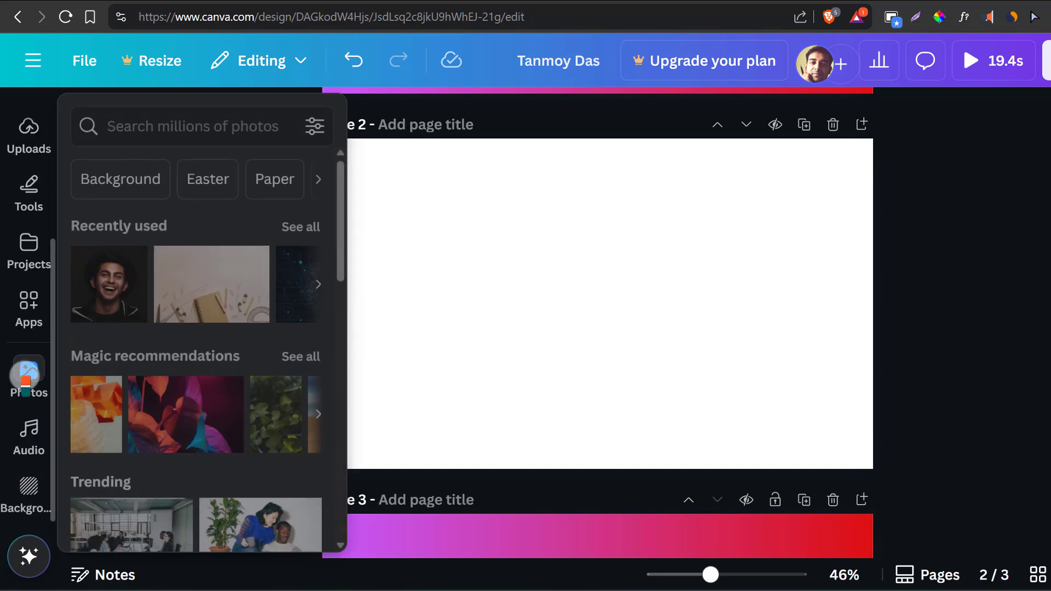
pyautogui.click(107, 288)
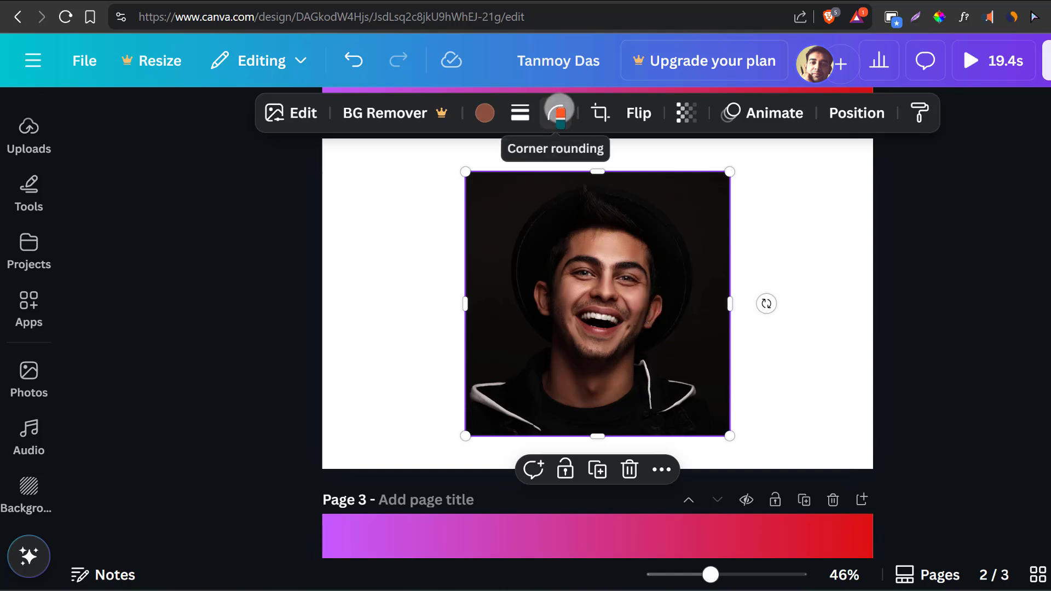
# - Round the corners of the portrait photo on page 2 to the maximum
pyautogui.click(559, 109)
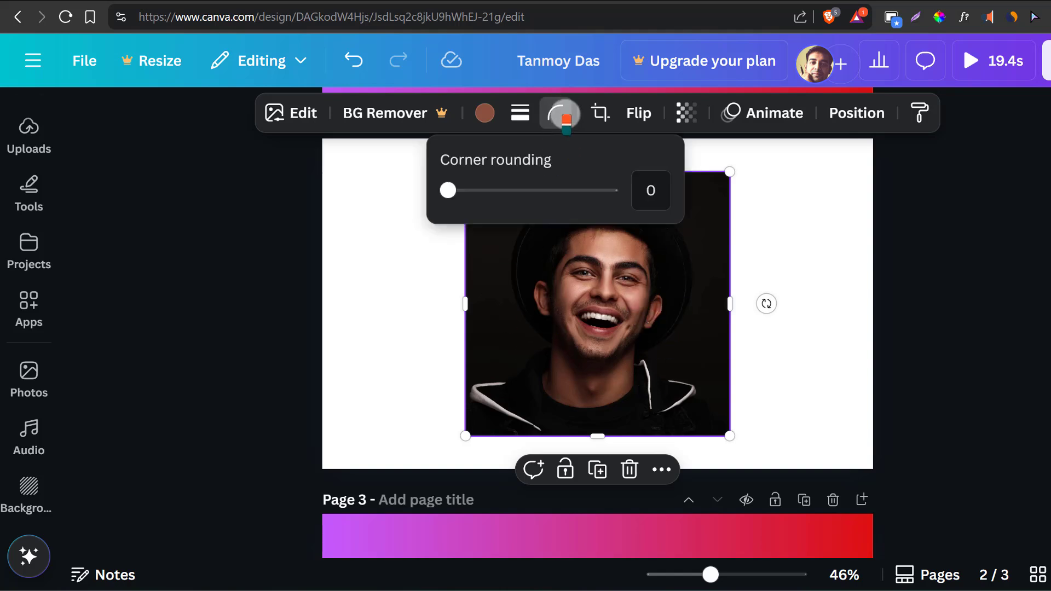
pyautogui.moveTo(449, 190); pyautogui.dragTo(692, 188)
pyautogui.click(805, 263)
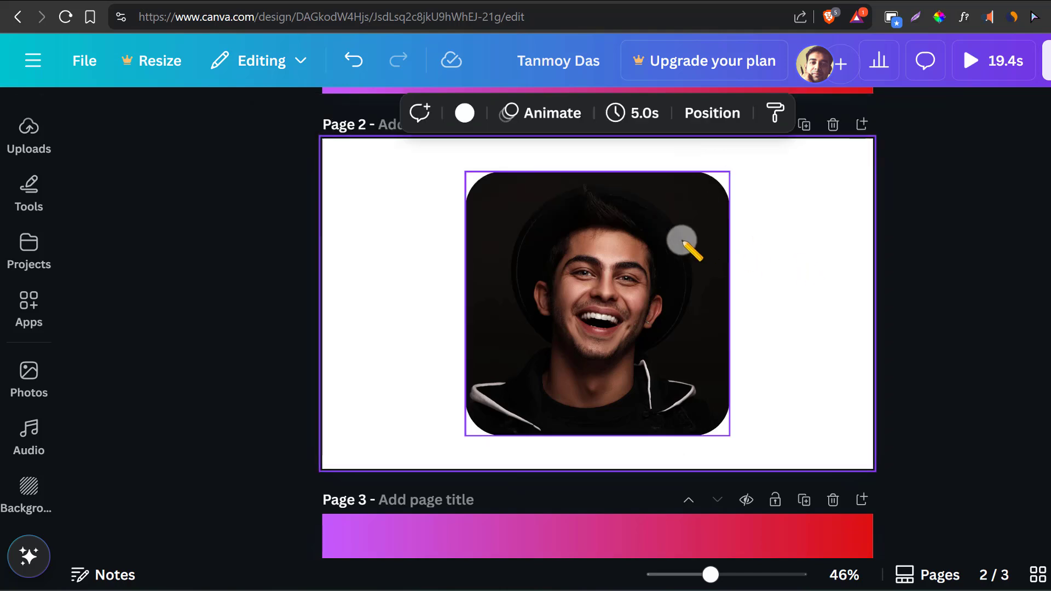
# - Shrink the portrait into a small circle and place it left of the center of page 2
pyautogui.click(716, 395)
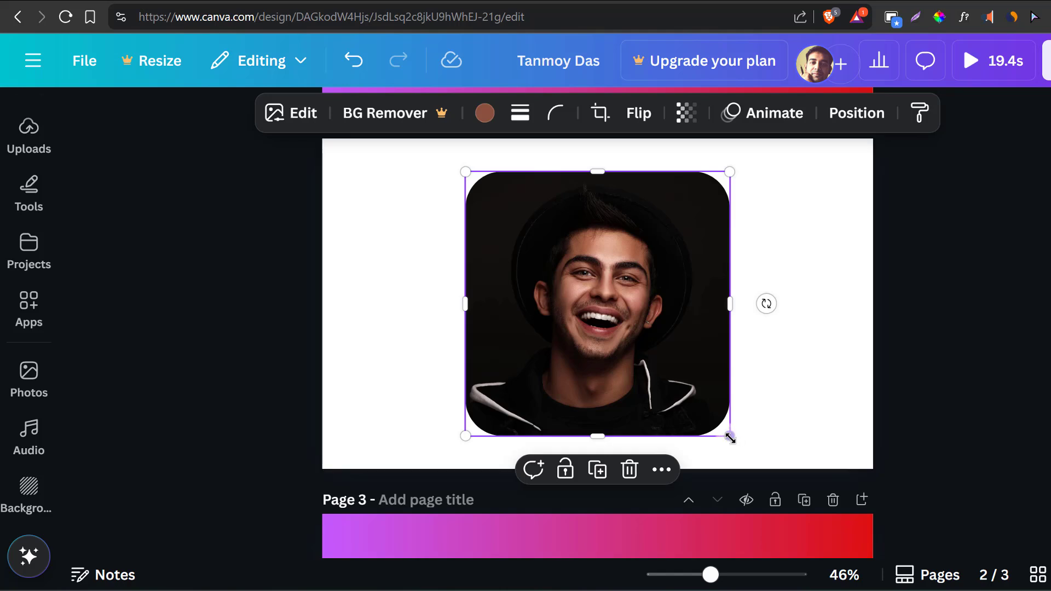
pyautogui.moveTo(719, 422); pyautogui.dragTo(467, 294)
pyautogui.click(669, 301)
pyautogui.click(493, 202)
pyautogui.click(563, 325)
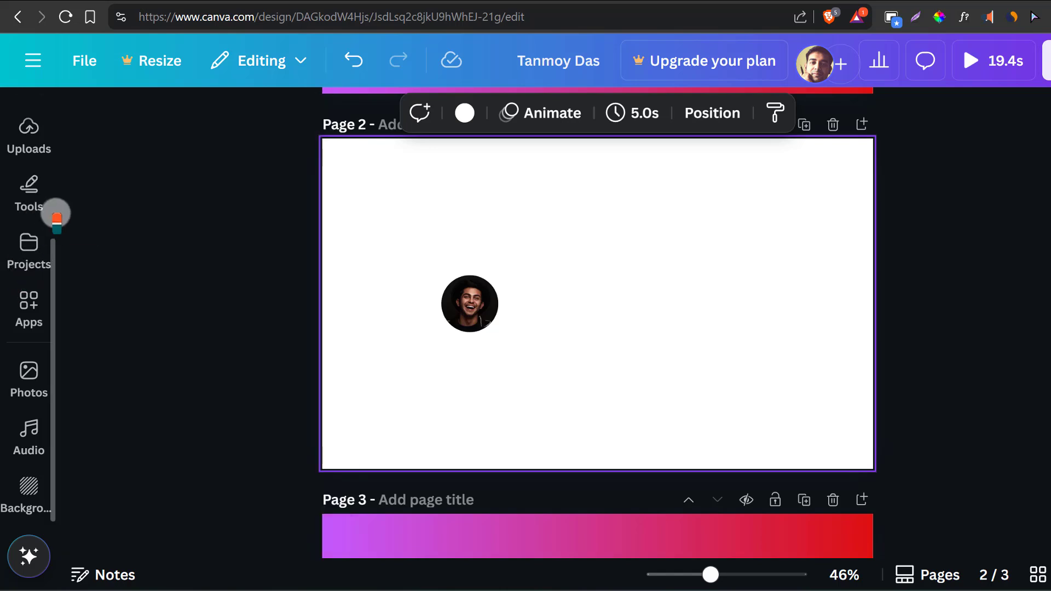
# - Add a heading text box to page 2 and align it beside the top of the round portrait
pyautogui.click(13, 296)
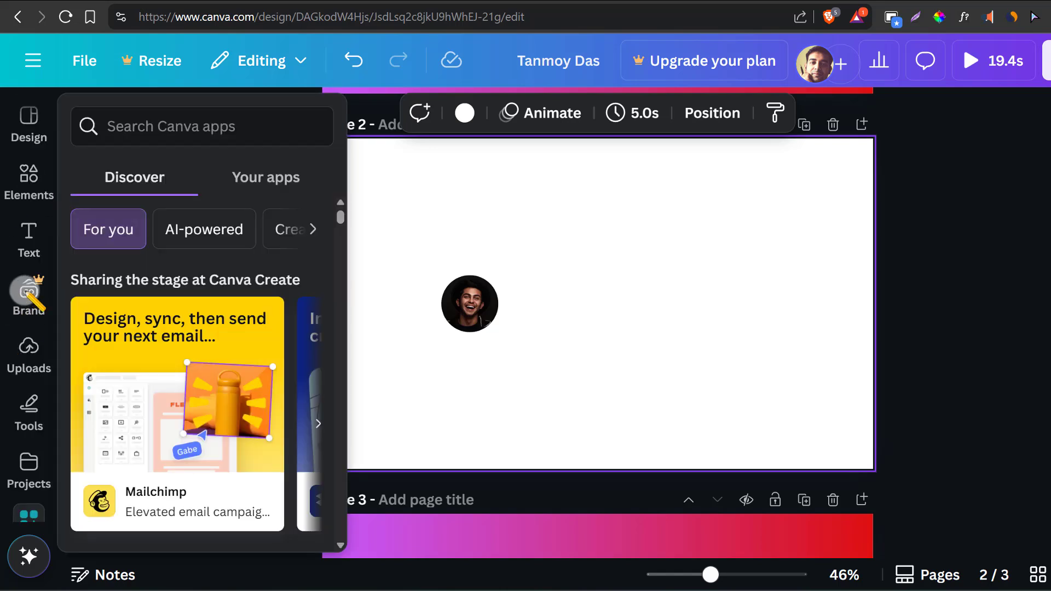
pyautogui.click(29, 232)
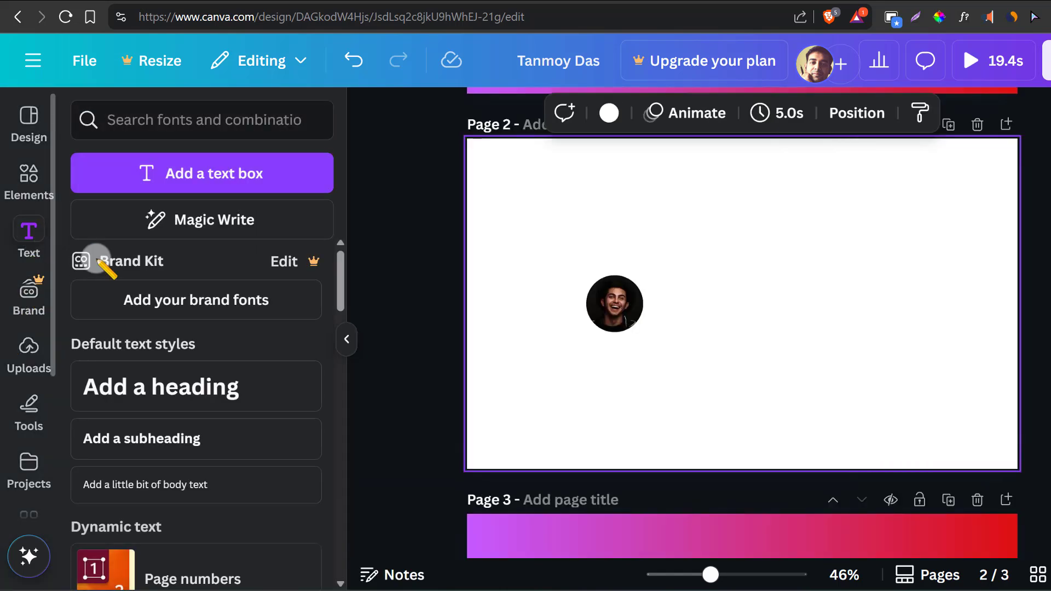
pyautogui.click(165, 389)
pyautogui.click(817, 350)
pyautogui.click(762, 311)
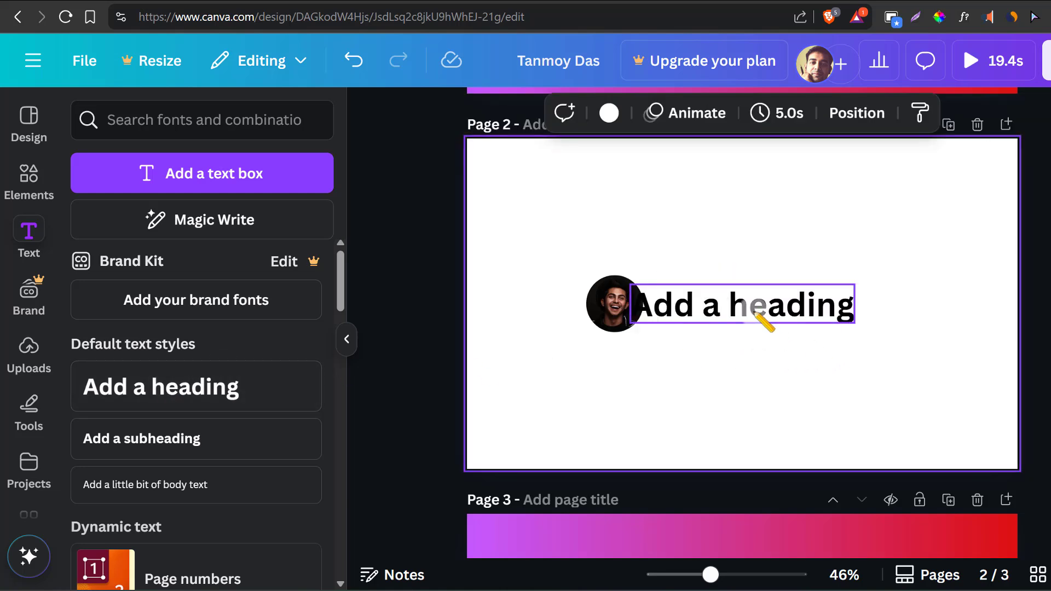
pyautogui.moveTo(763, 312)
pyautogui.mouseDown()
pyautogui.moveTo(771, 286)
pyautogui.moveTo(771, 296)
pyautogui.mouseUp()
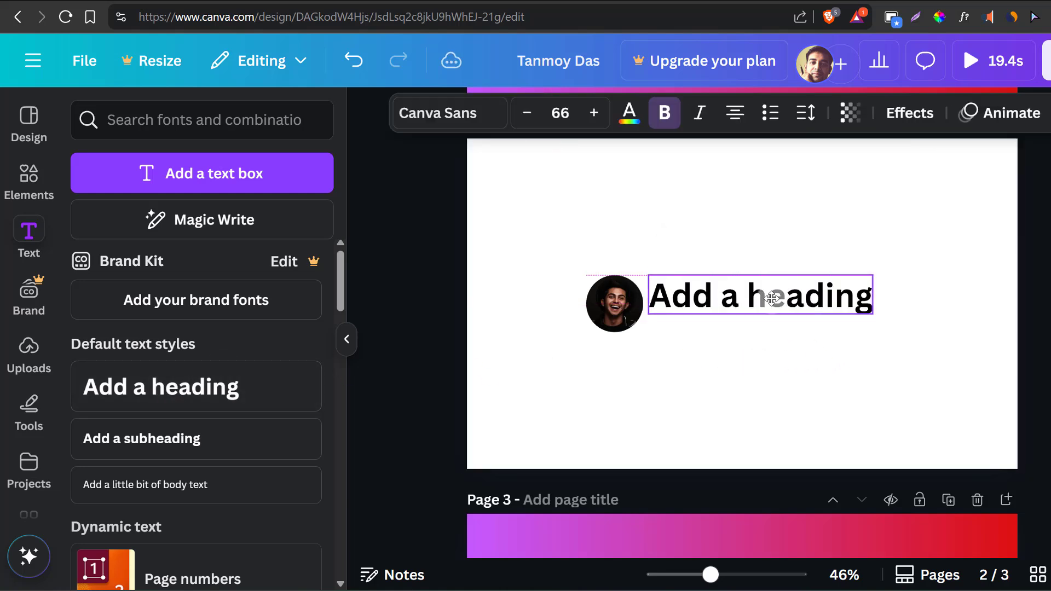
# - Replace the heading's placeholder text with the person's full name
pyautogui.doubleClick(772, 296)
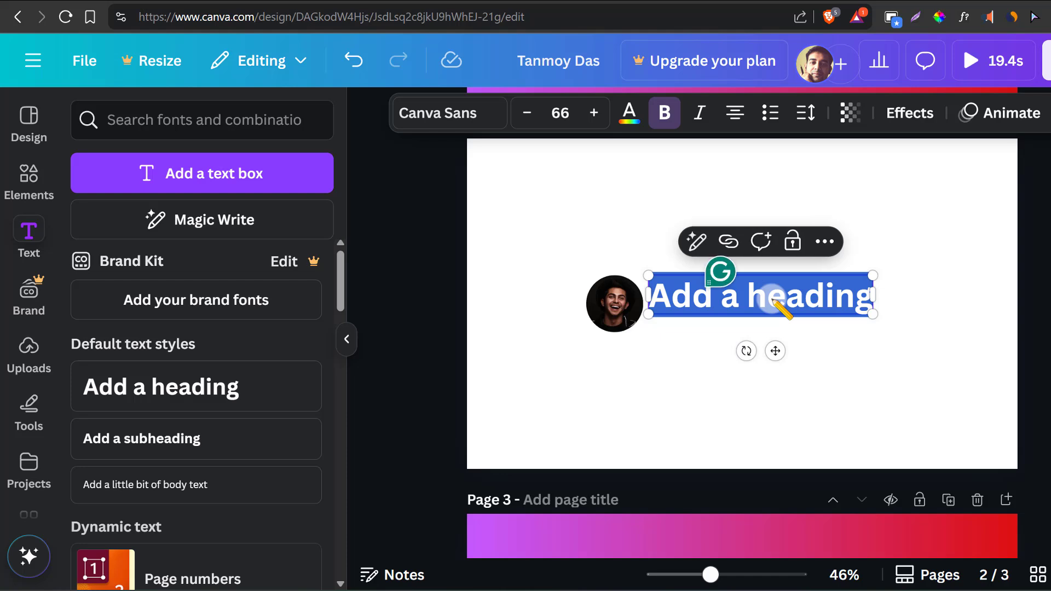
pyautogui.write('James A')
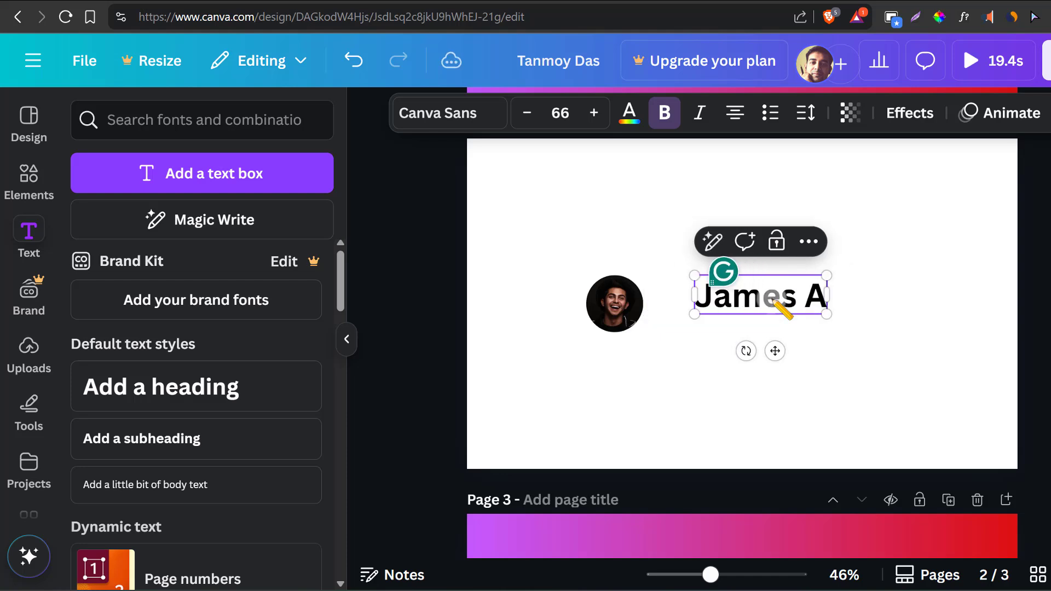
pyautogui.write('dam S')
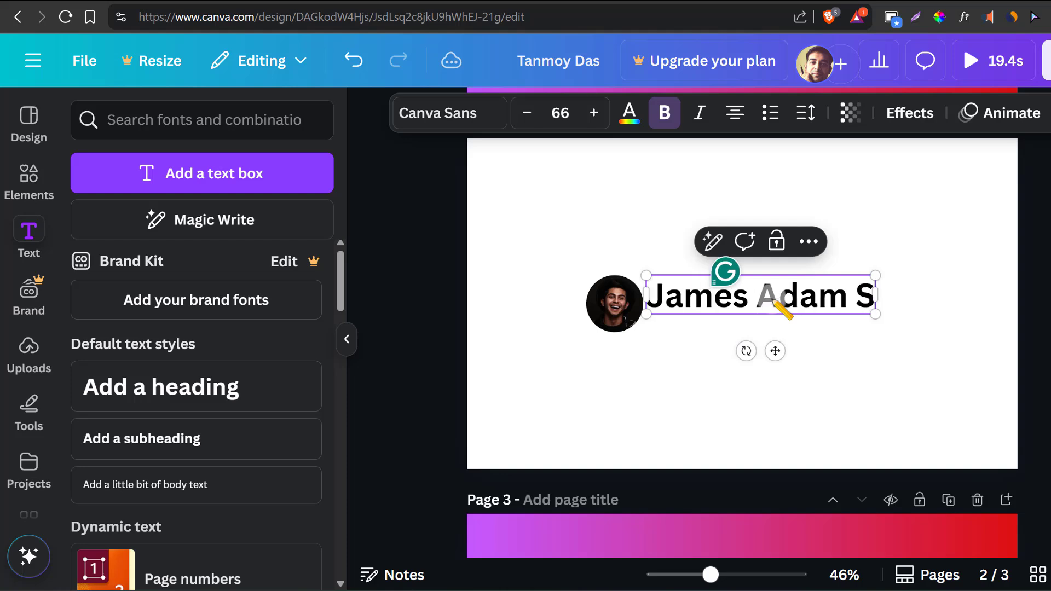
pyautogui.write('mith')
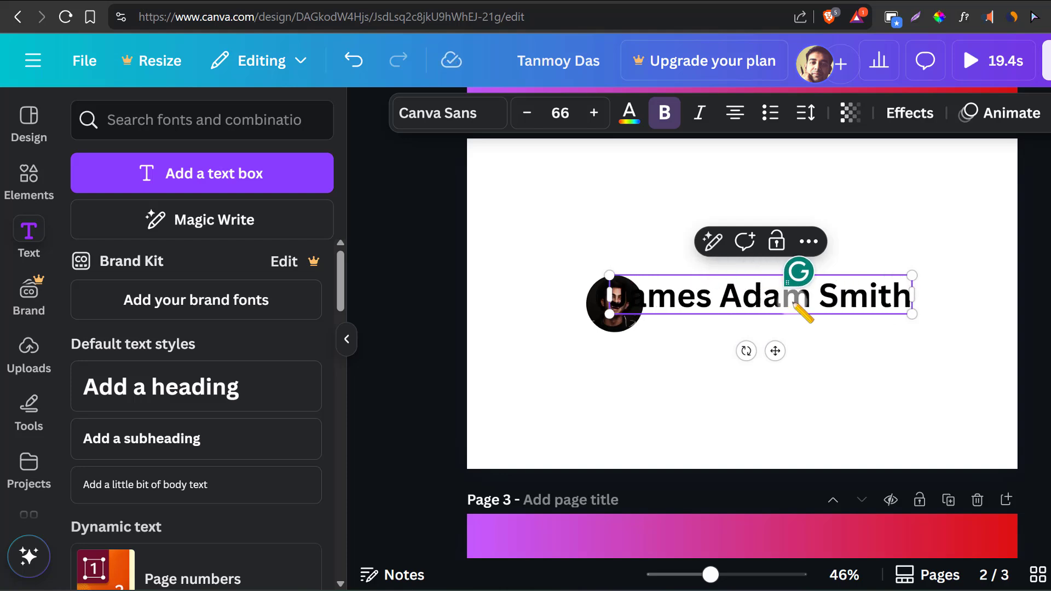
# - Left-align the name heading just beside the portrait and scale its text down to about size 44.7
pyautogui.click(905, 394)
pyautogui.click(728, 298)
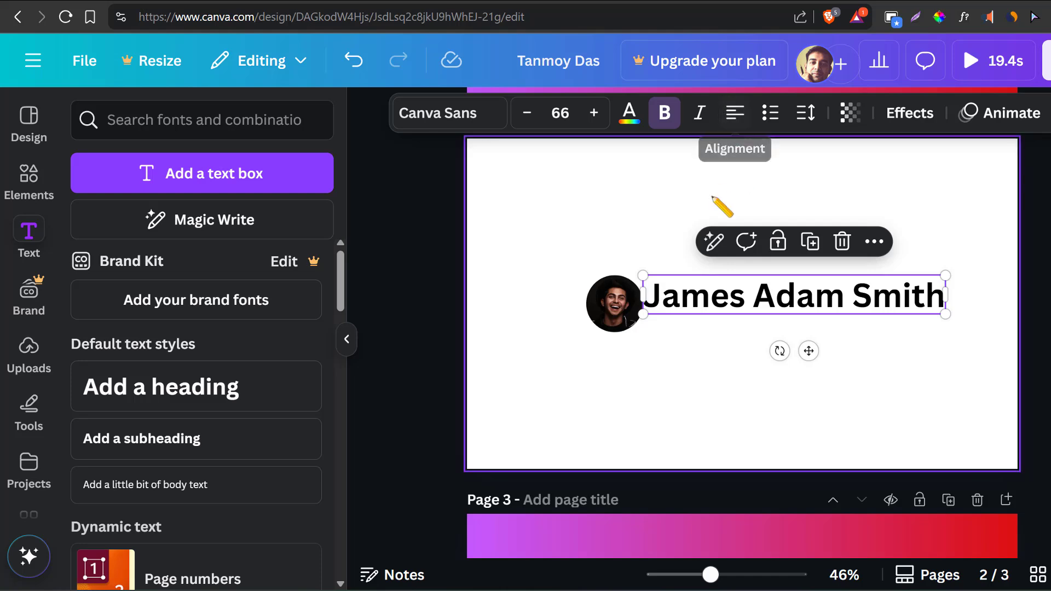
pyautogui.moveTo(720, 292); pyautogui.dragTo(722, 294)
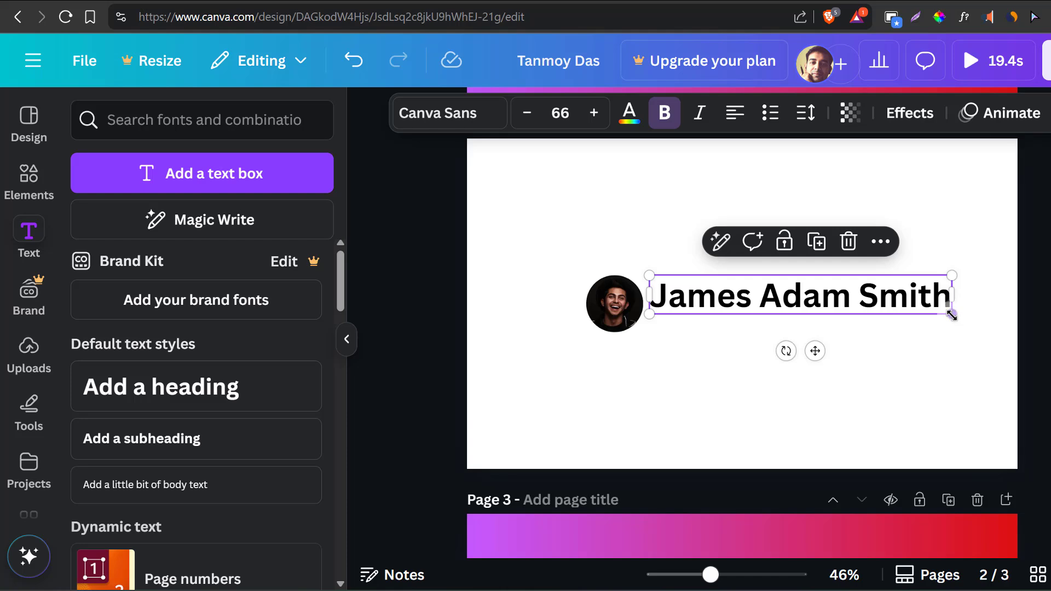
pyautogui.moveTo(951, 313); pyautogui.dragTo(856, 299)
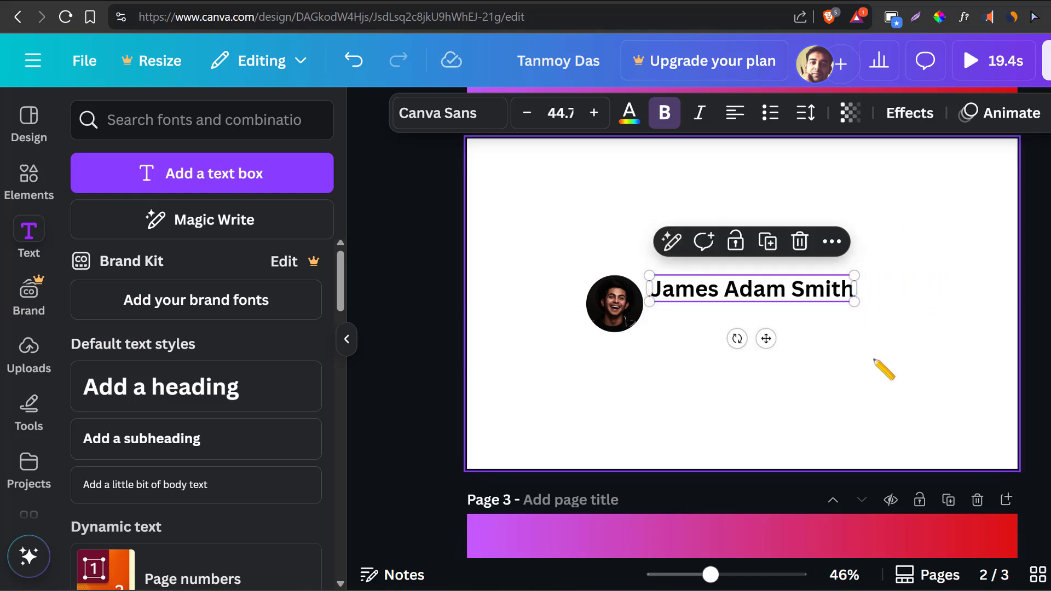
pyautogui.click(896, 359)
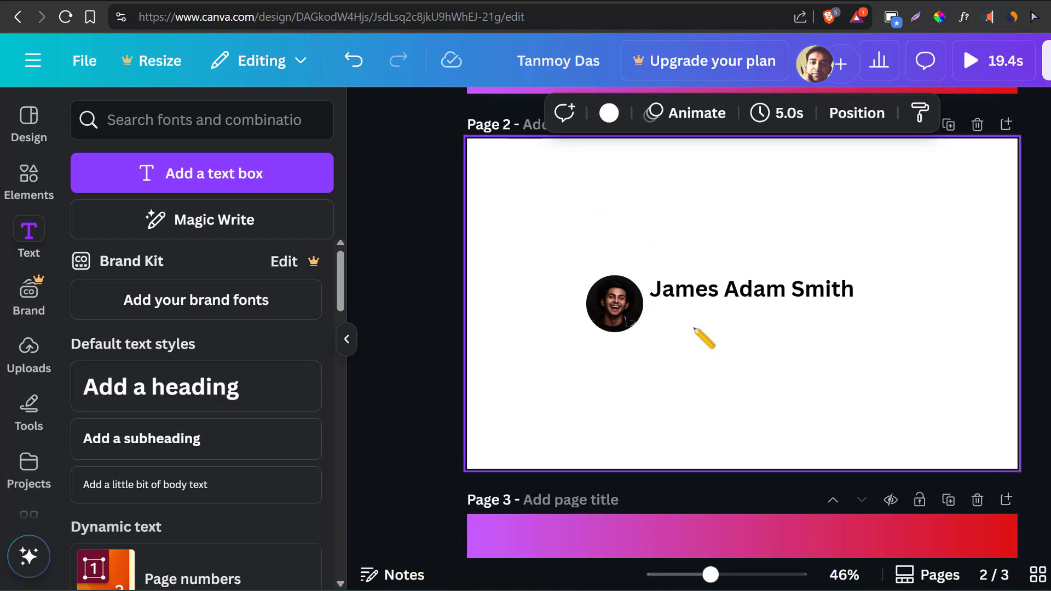
# - Add a subheading beneath the name heading and replace its placeholder with the bio copied from the Medium profile
pyautogui.click(166, 438)
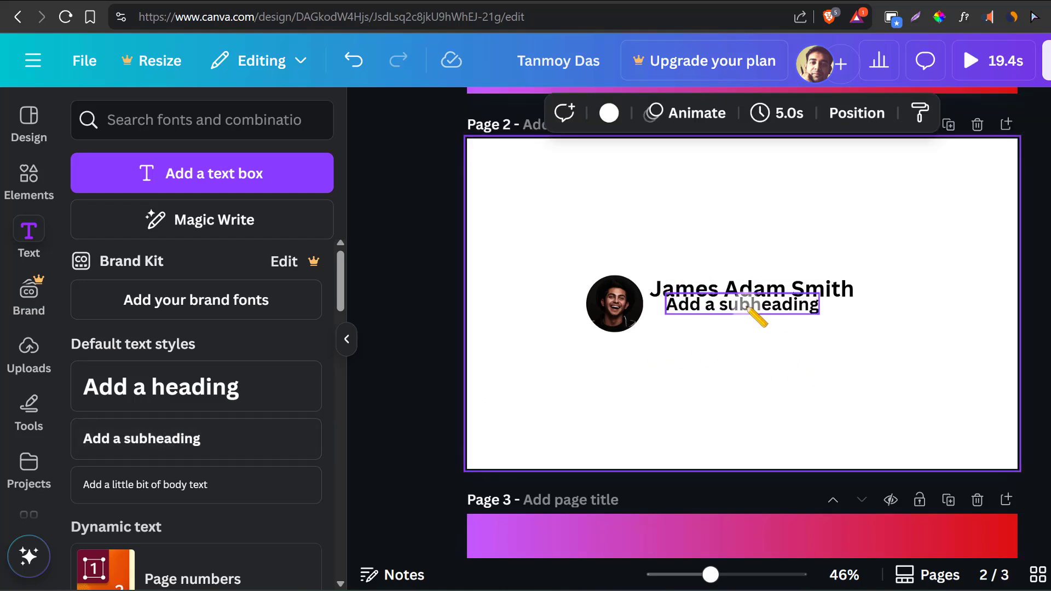
pyautogui.moveTo(747, 309); pyautogui.dragTo(730, 319)
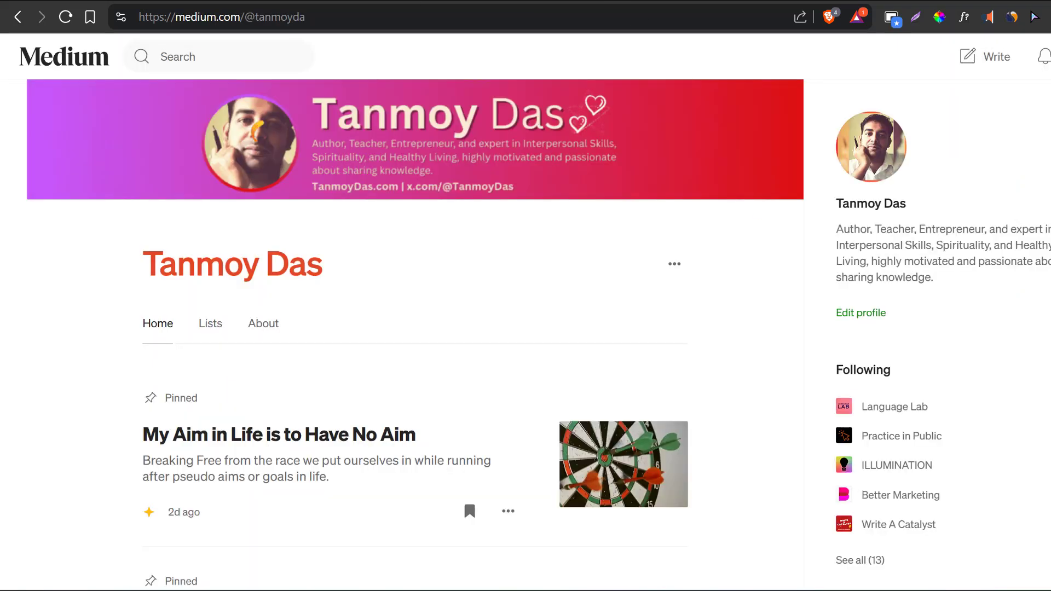
pyautogui.moveTo(935, 280); pyautogui.dragTo(844, 230)
pyautogui.rightClick(882, 230)
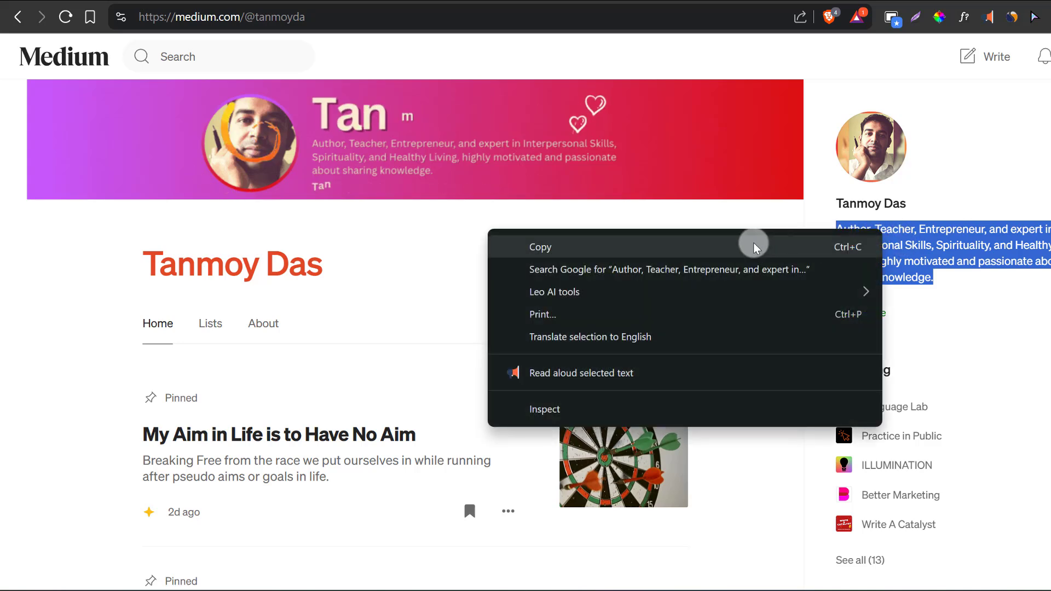
pyautogui.click(754, 247)
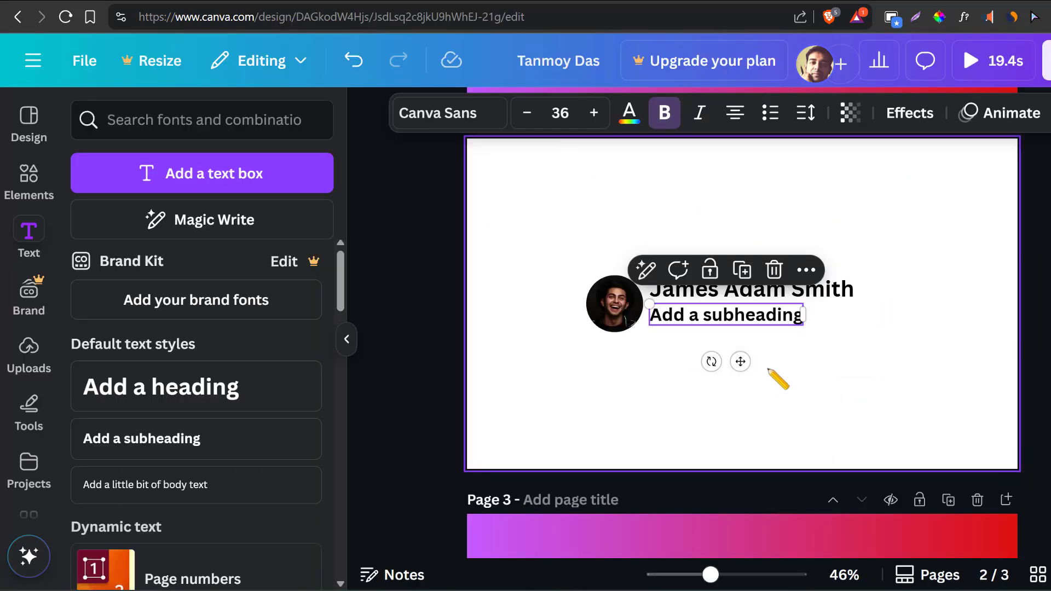
pyautogui.doubleClick(747, 318)
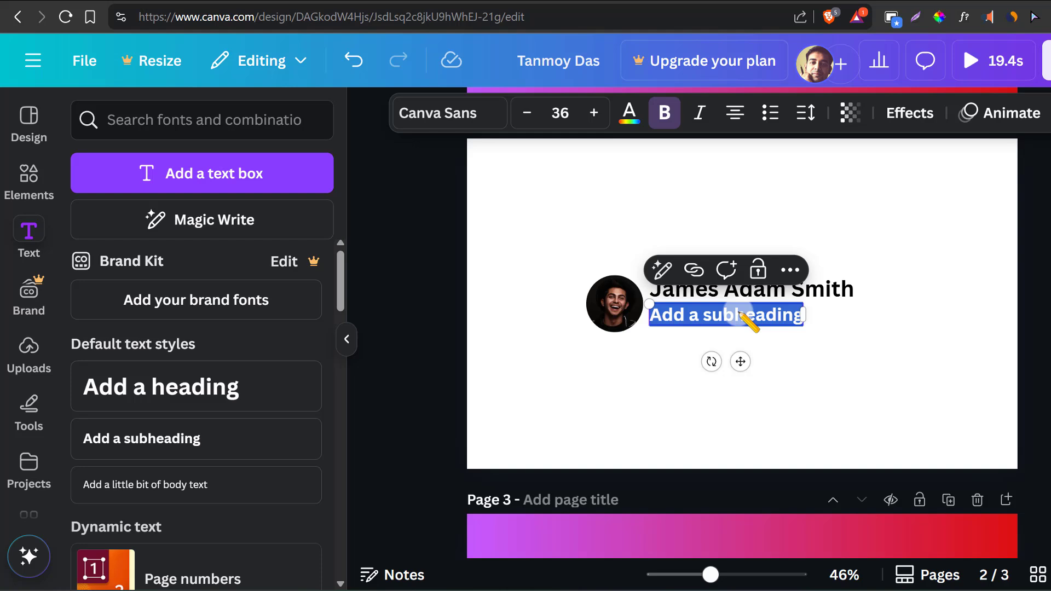
pyautogui.hotkey('ctrl', 'v')
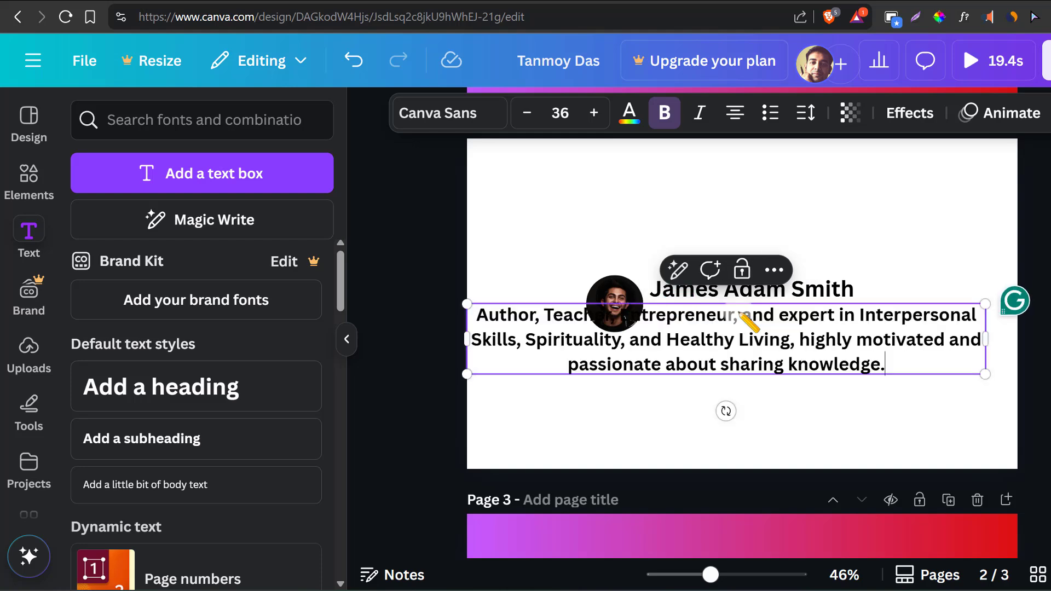
# - Left-align the entire bio text and remove its bold formatting
pyautogui.hotkey('ctrl', 'a')
pyautogui.click(732, 114)
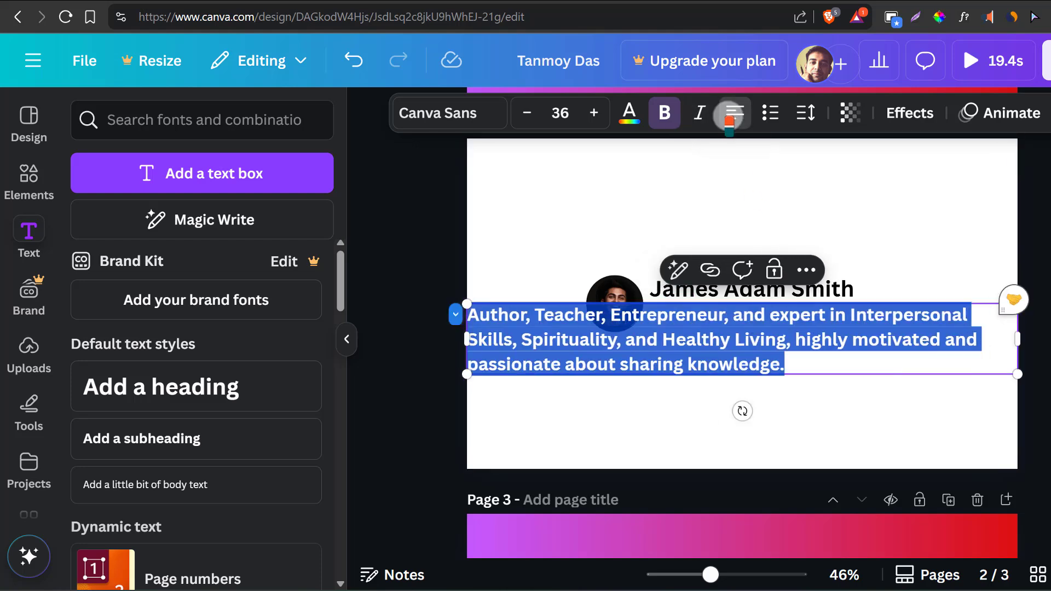
pyautogui.click(663, 113)
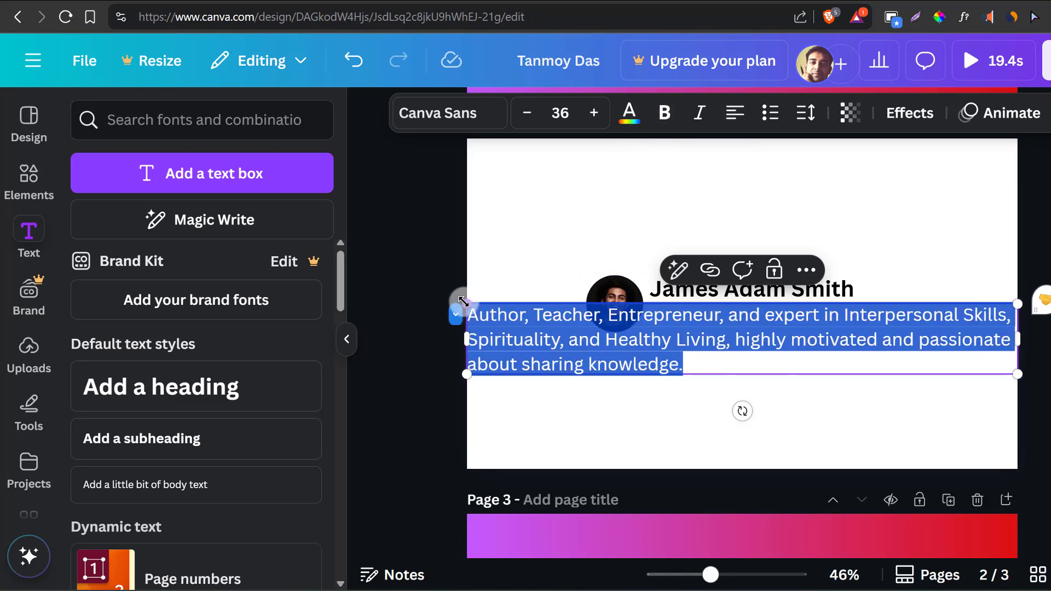
# - Scale the bio text down to about size 15.1 and place it directly beneath the name heading beside the portrait
pyautogui.moveTo(462, 301); pyautogui.dragTo(786, 345)
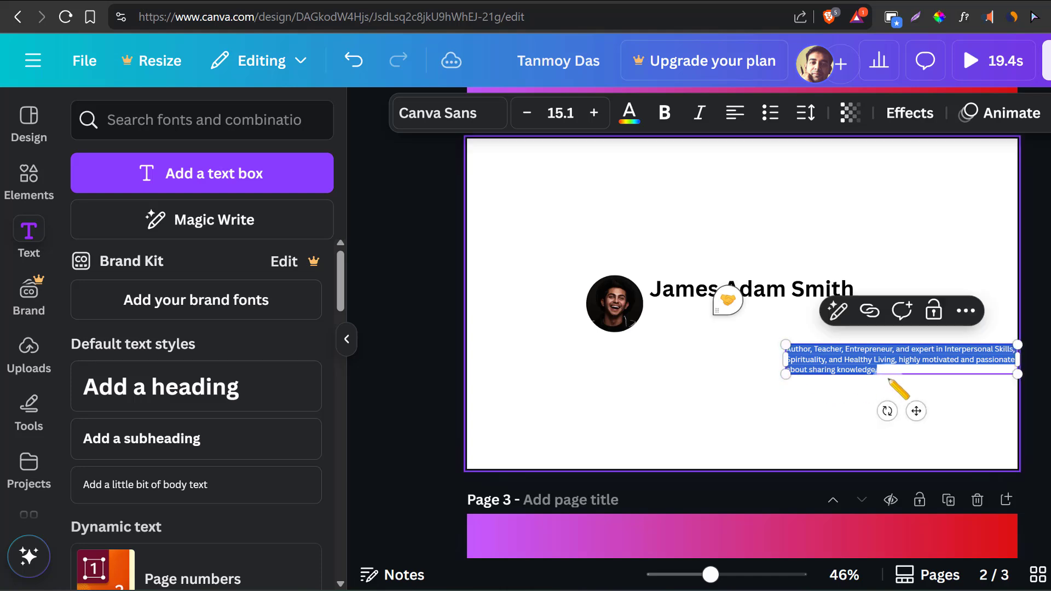
pyautogui.moveTo(916, 410); pyautogui.dragTo(787, 371)
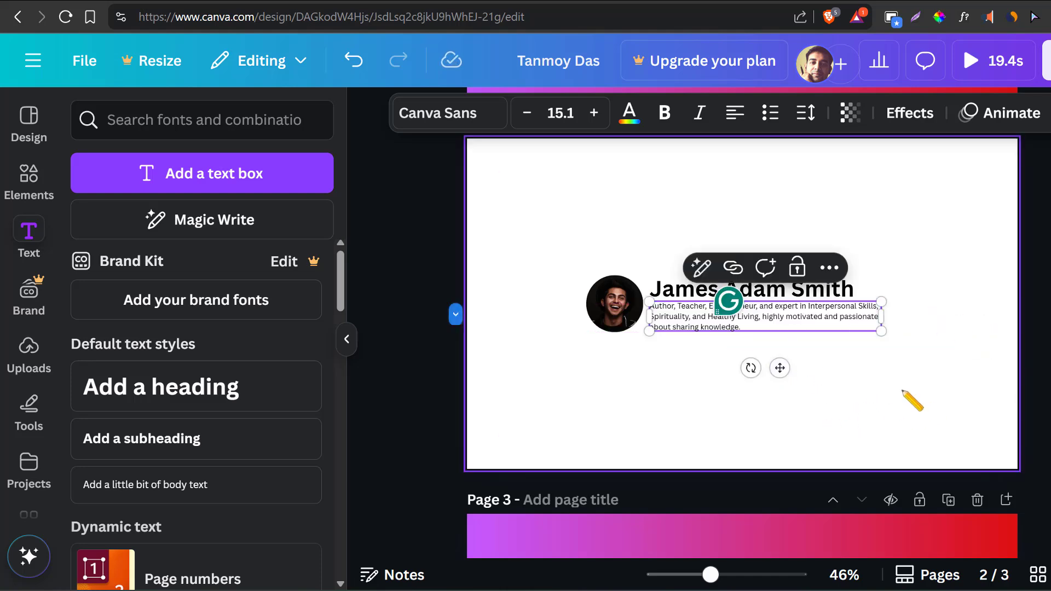
pyautogui.click(910, 400)
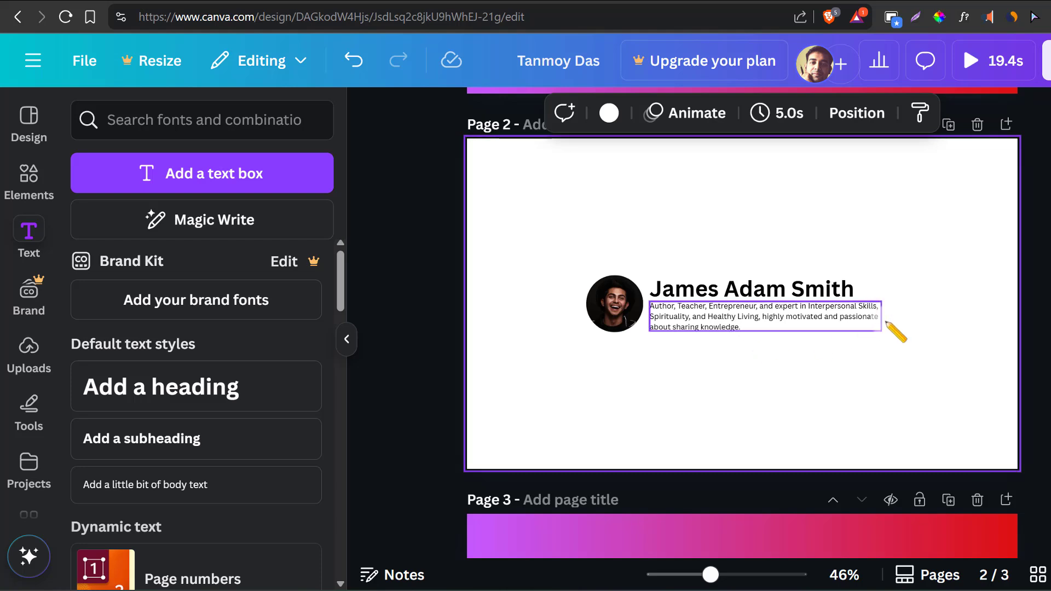
# - Center the portrait, name heading and bio together on page 2
pyautogui.moveTo(901, 253); pyautogui.dragTo(498, 395)
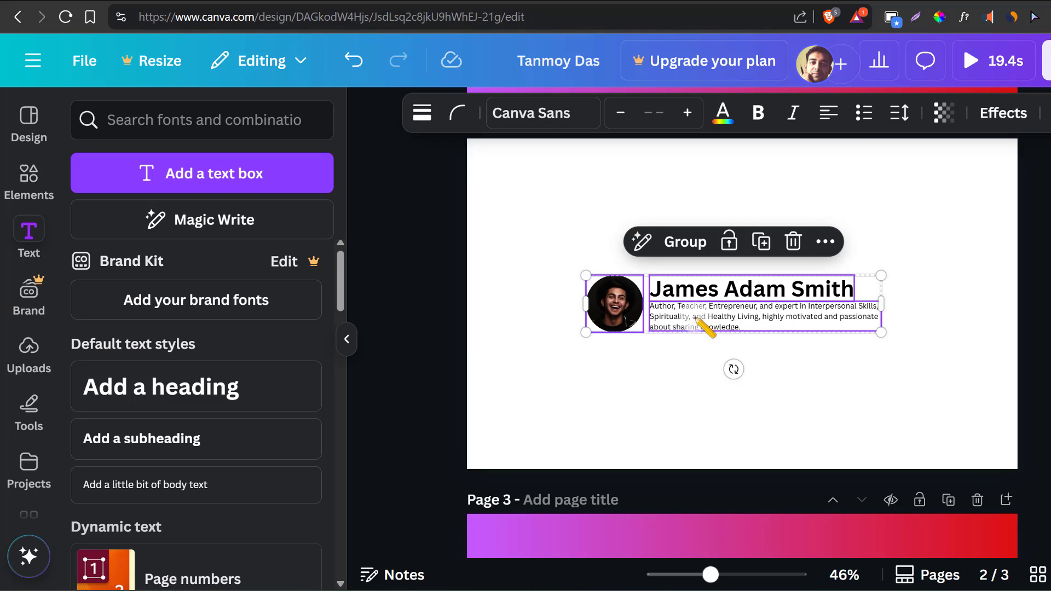
pyautogui.moveTo(696, 319)
pyautogui.mouseDown()
pyautogui.moveTo(679, 319)
pyautogui.moveTo(700, 317)
pyautogui.mouseUp()
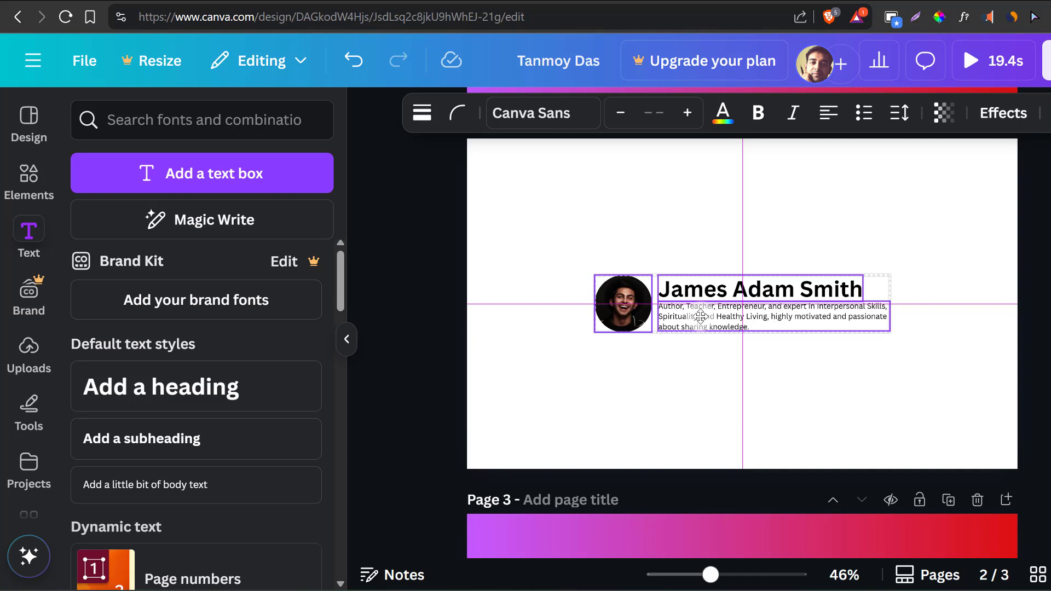
pyautogui.moveTo(700, 316); pyautogui.dragTo(700, 316)
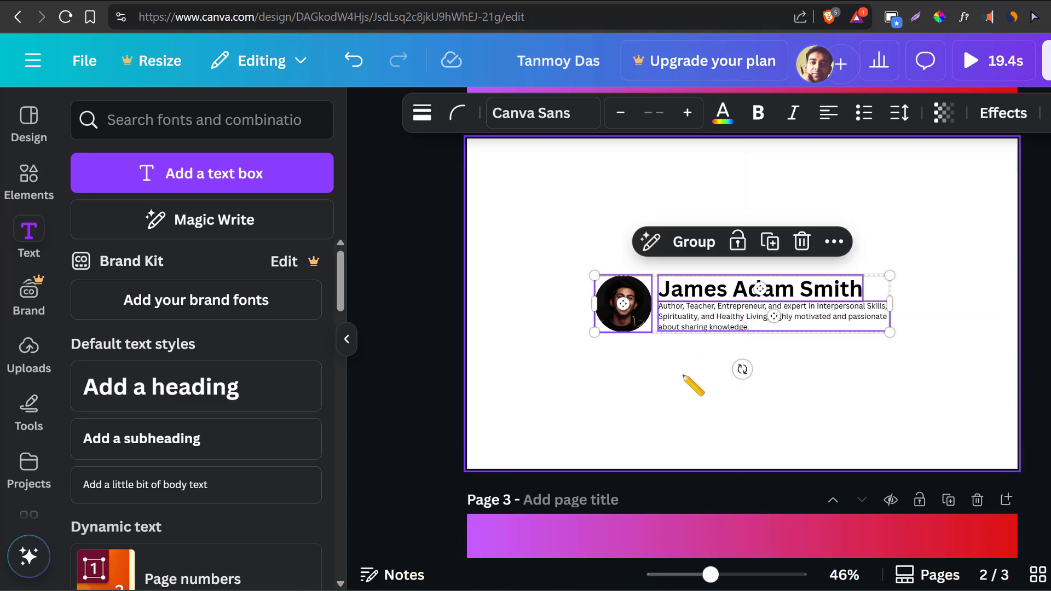
pyautogui.click(693, 386)
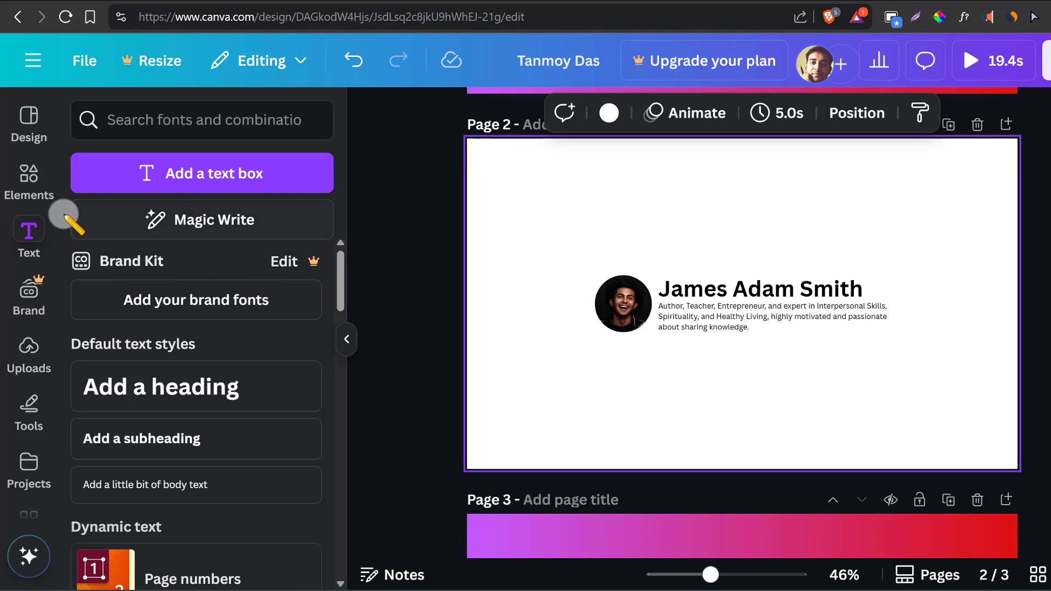
# - Search the elements library for "animation" and show all matching graphics
pyautogui.click(34, 176)
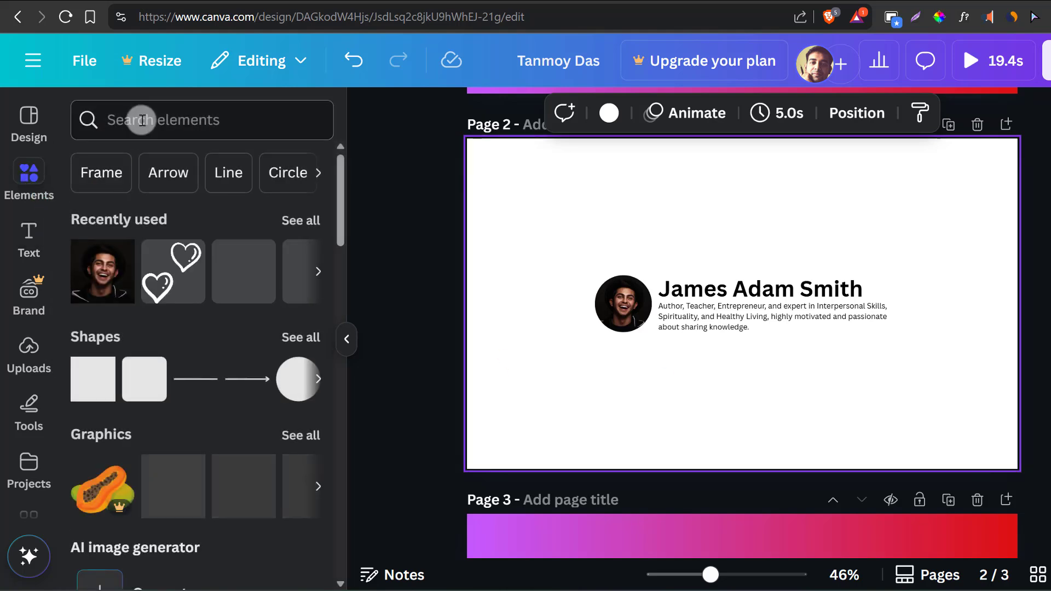
pyautogui.click(142, 120)
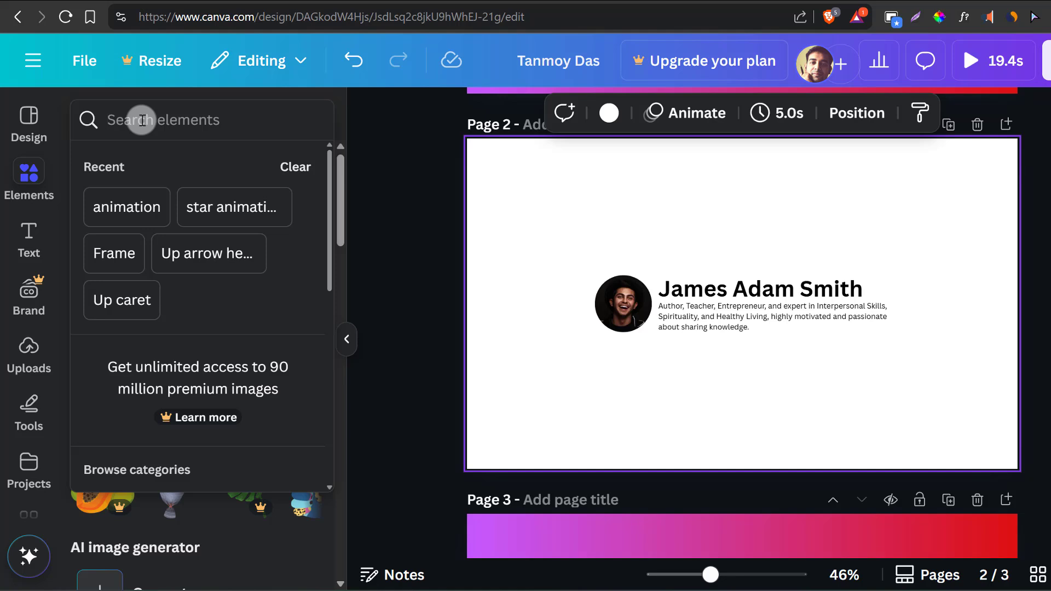
pyautogui.write('animation')
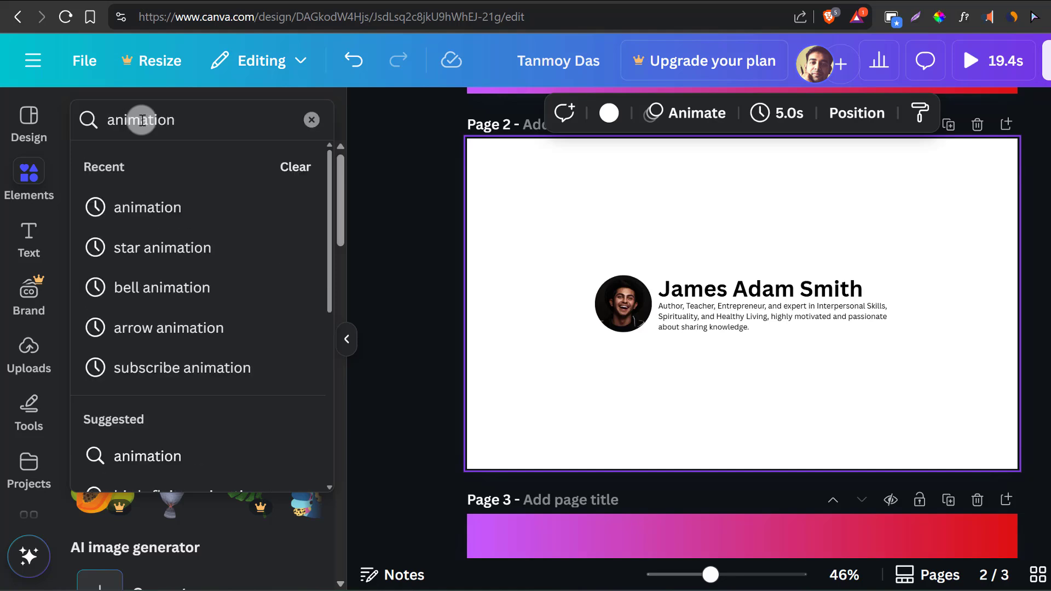
pyautogui.press('Return')
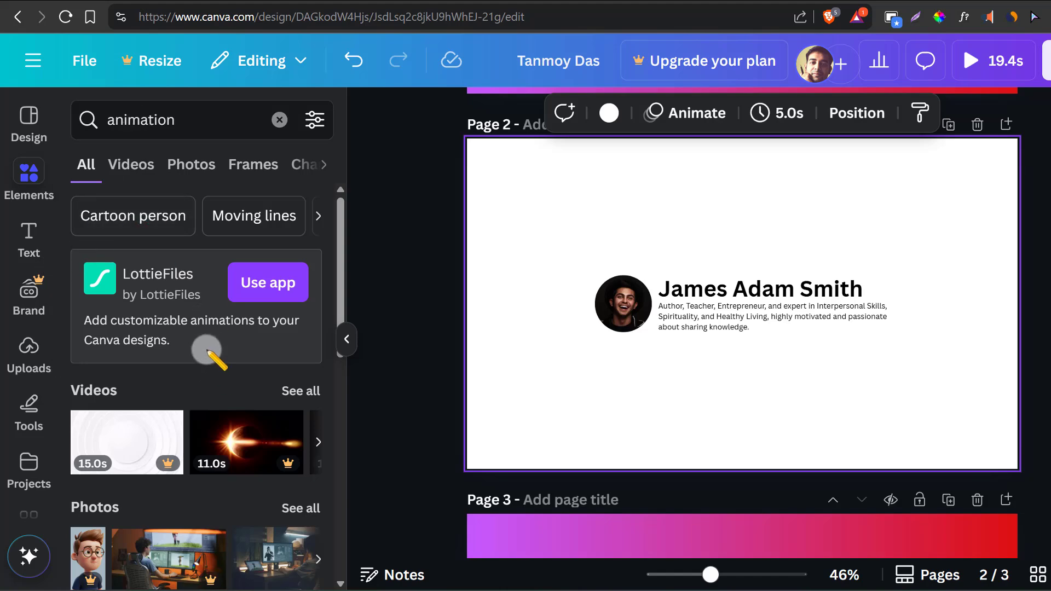
pyautogui.scroll(-2, 208, 352)
pyautogui.scroll(-8, 208, 352)
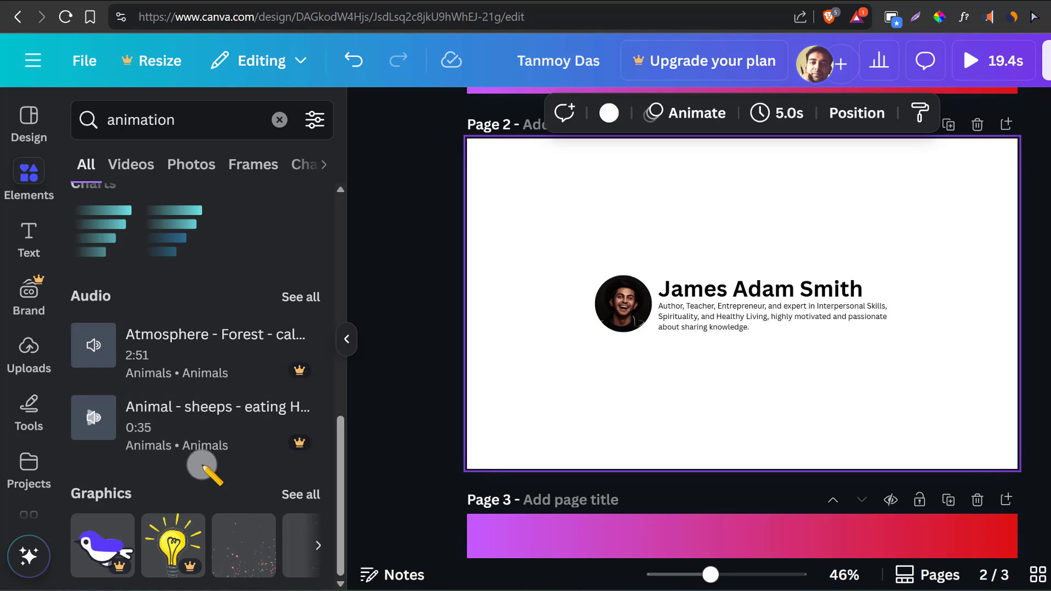
pyautogui.click(303, 494)
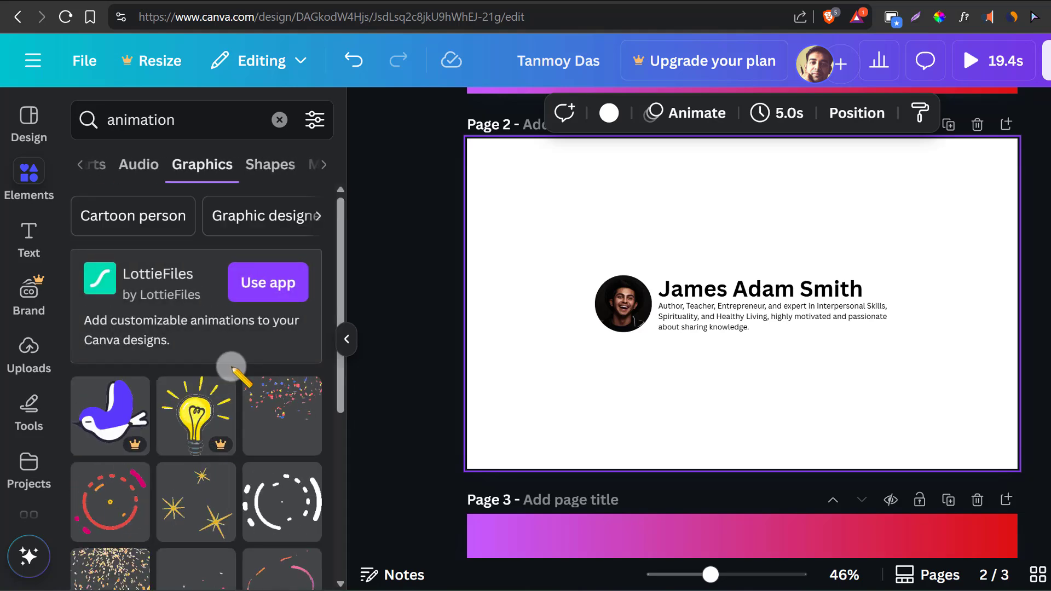
# - Add the red and orange confetti animation, shrink it to a small icon and place it just after the name
pyautogui.scroll(-6, 233, 366)
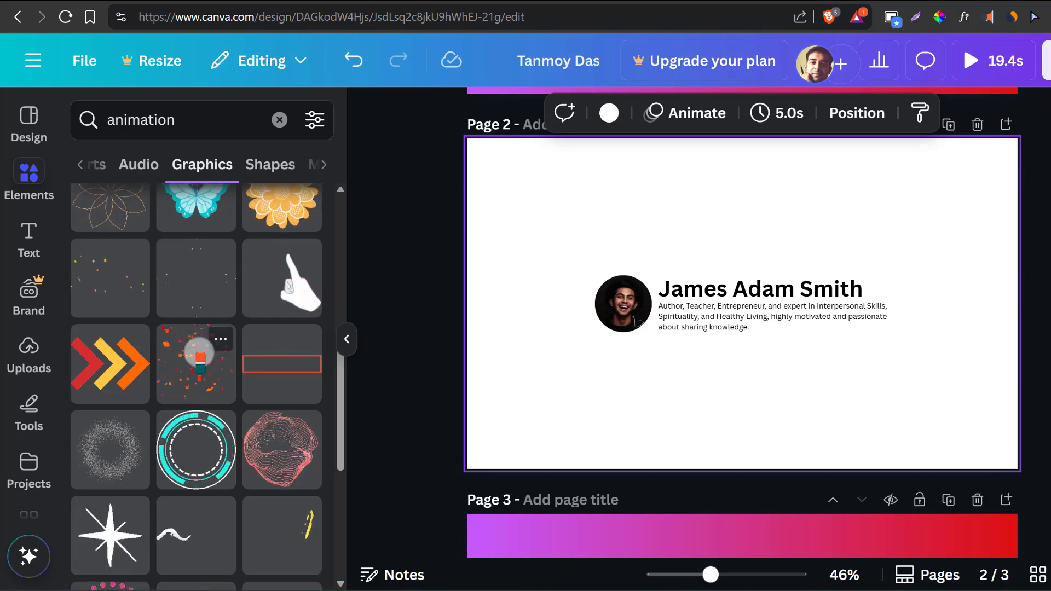
pyautogui.click(196, 364)
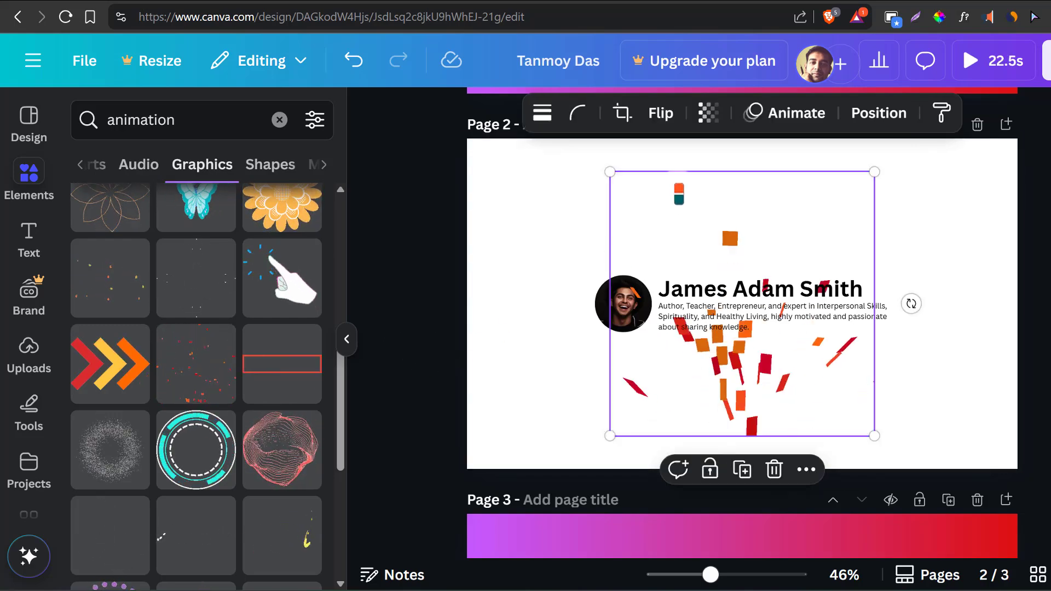
pyautogui.moveTo(610, 171); pyautogui.dragTo(864, 395)
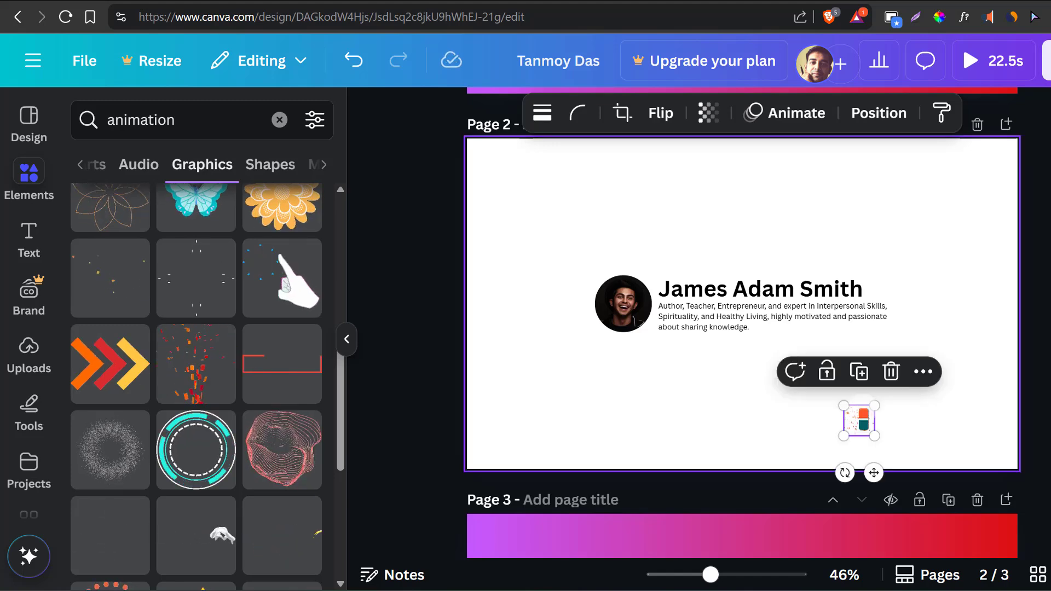
pyautogui.moveTo(873, 463); pyautogui.dragTo(888, 335)
pyautogui.click(952, 373)
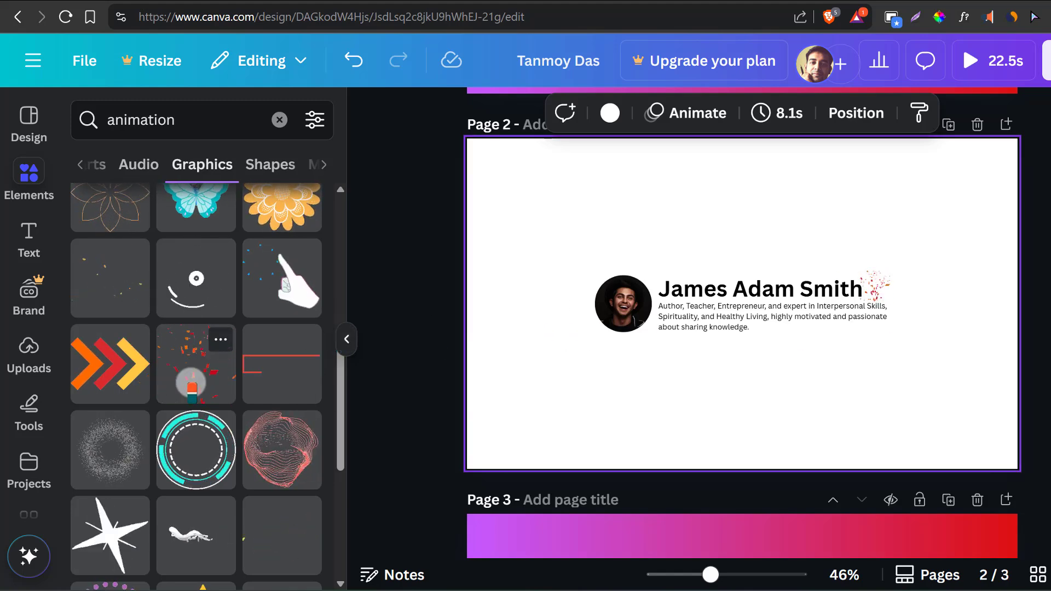
# - Add the animated triple-chevron graphic at a small size, with one copy on each side of the portrait and text
pyautogui.click(112, 364)
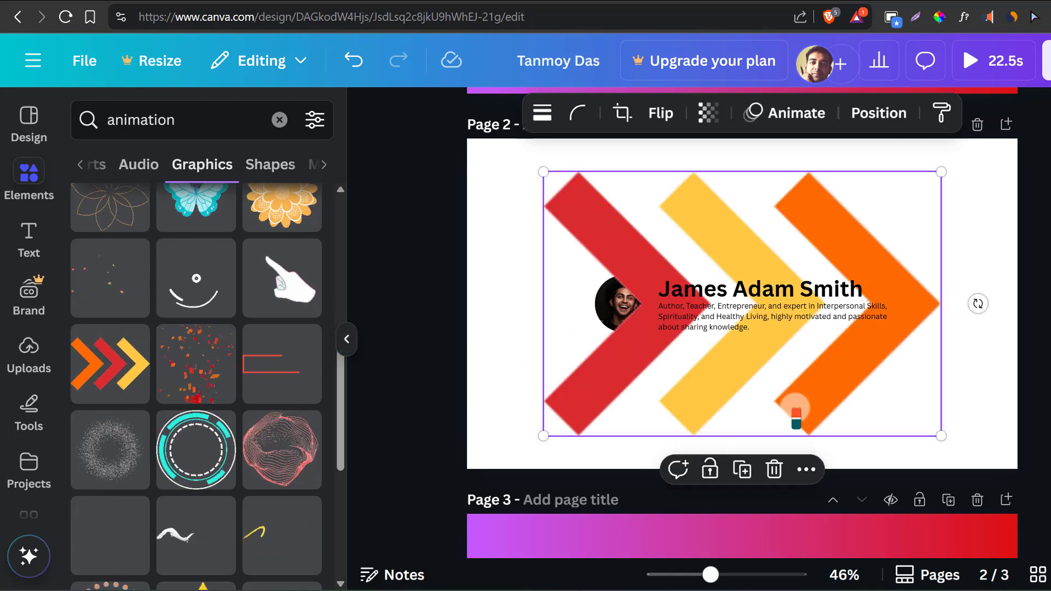
pyautogui.moveTo(939, 432); pyautogui.dragTo(918, 311)
pyautogui.click(572, 262)
pyautogui.click(871, 399)
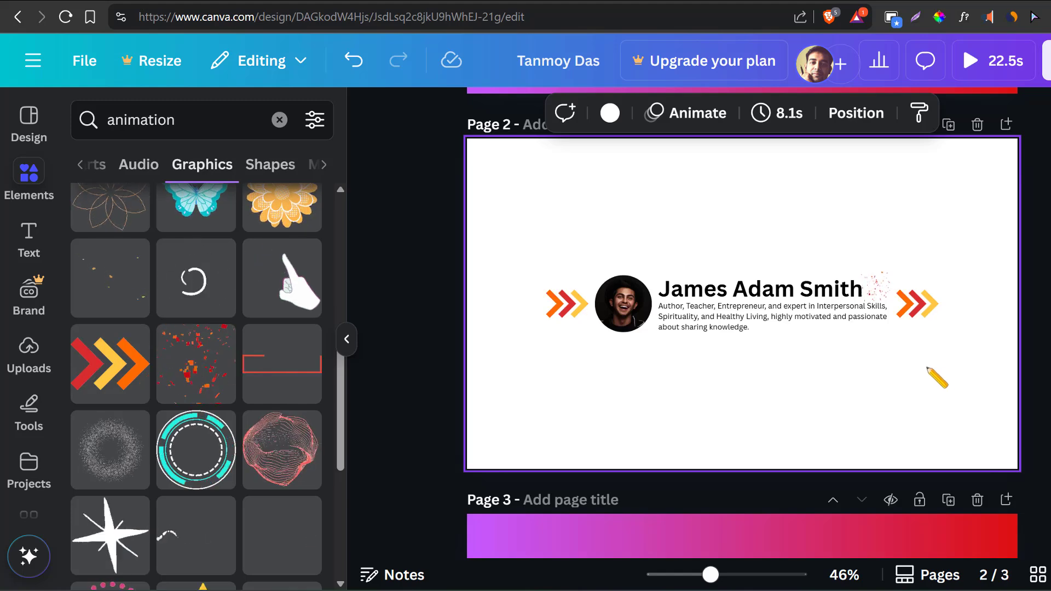
# - Select all the banner elements on page 2 and shift them slightly downward together
pyautogui.moveTo(962, 362); pyautogui.dragTo(522, 236)
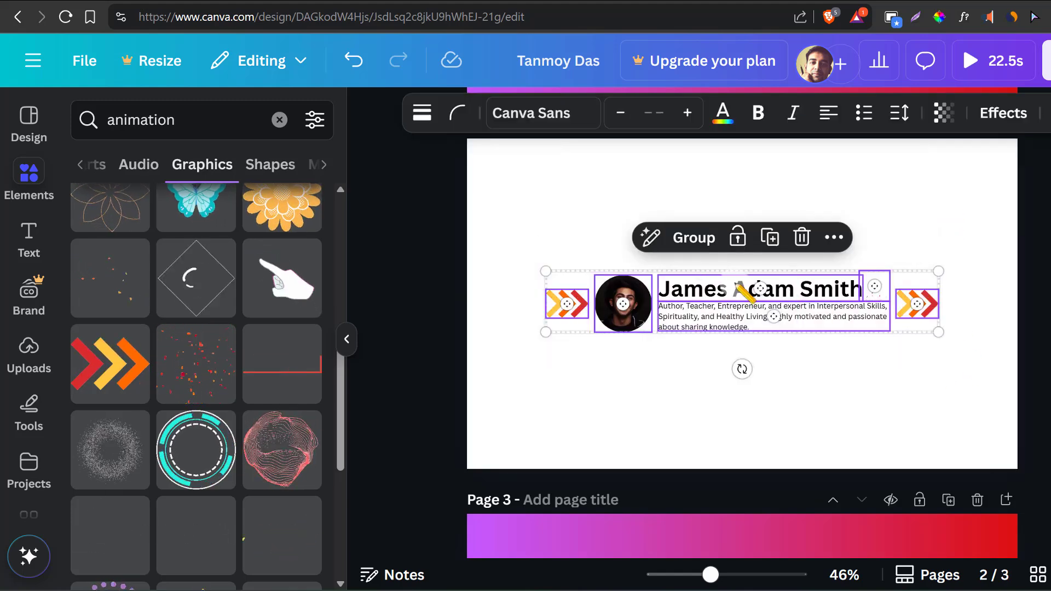
pyautogui.moveTo(788, 306); pyautogui.dragTo(787, 305)
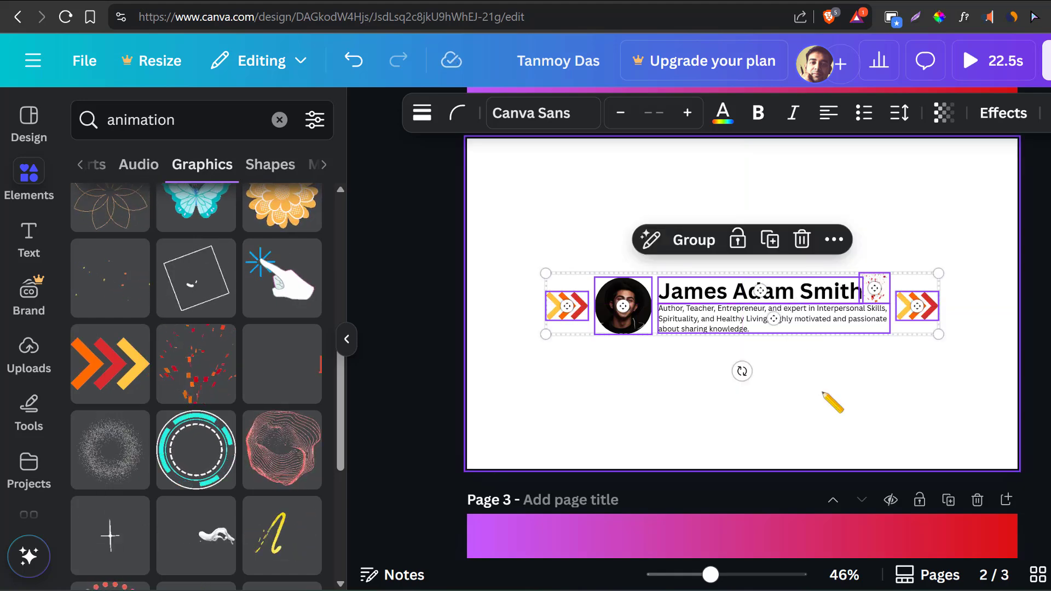
pyautogui.click(835, 411)
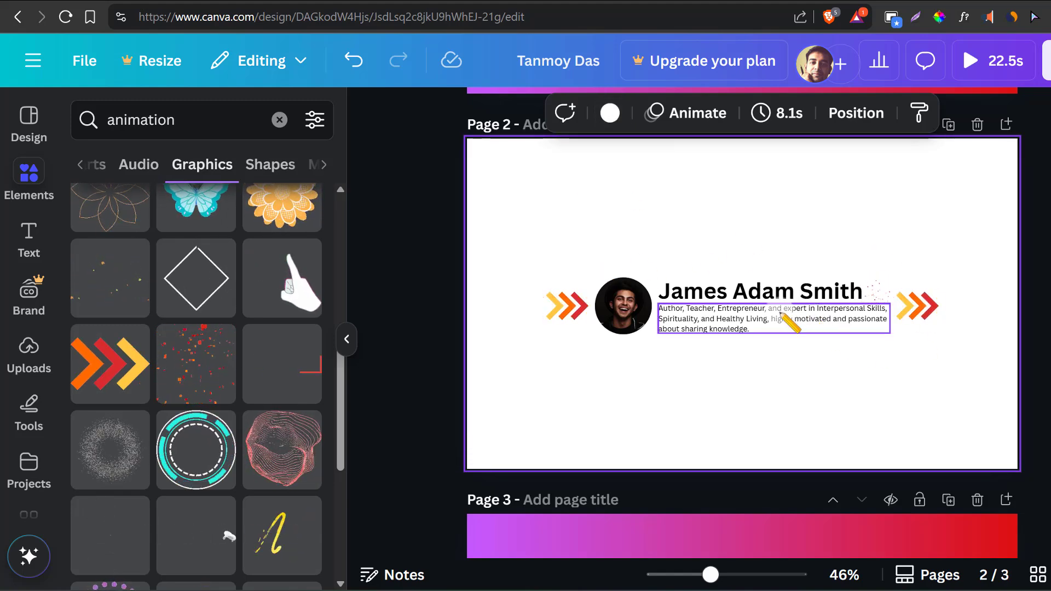
# - Check the existing header banner on the Medium profile and return to the Canva design
pyautogui.click(619, 0)
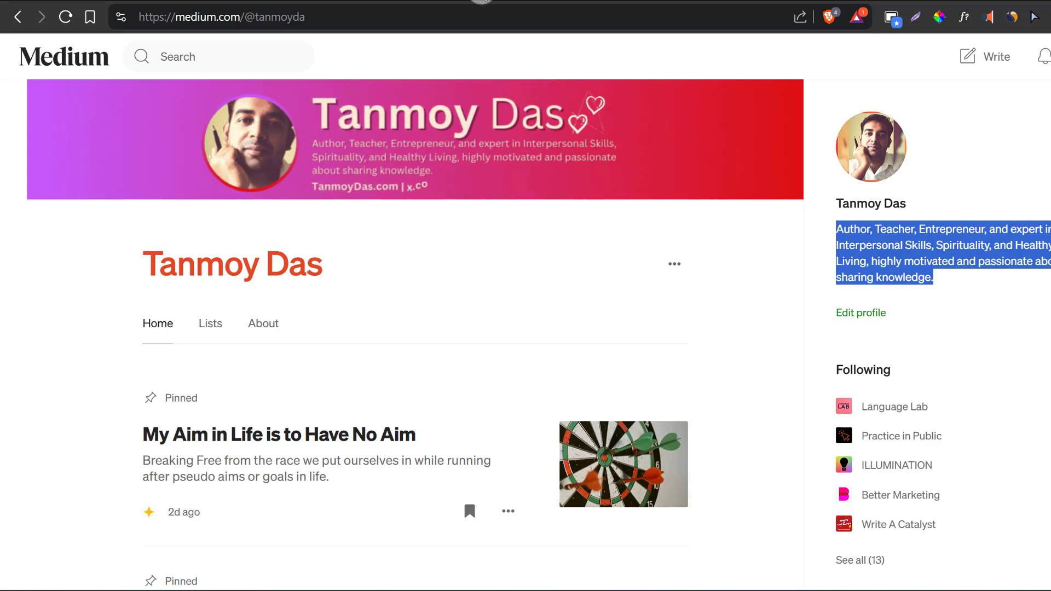
pyautogui.click(481, 0)
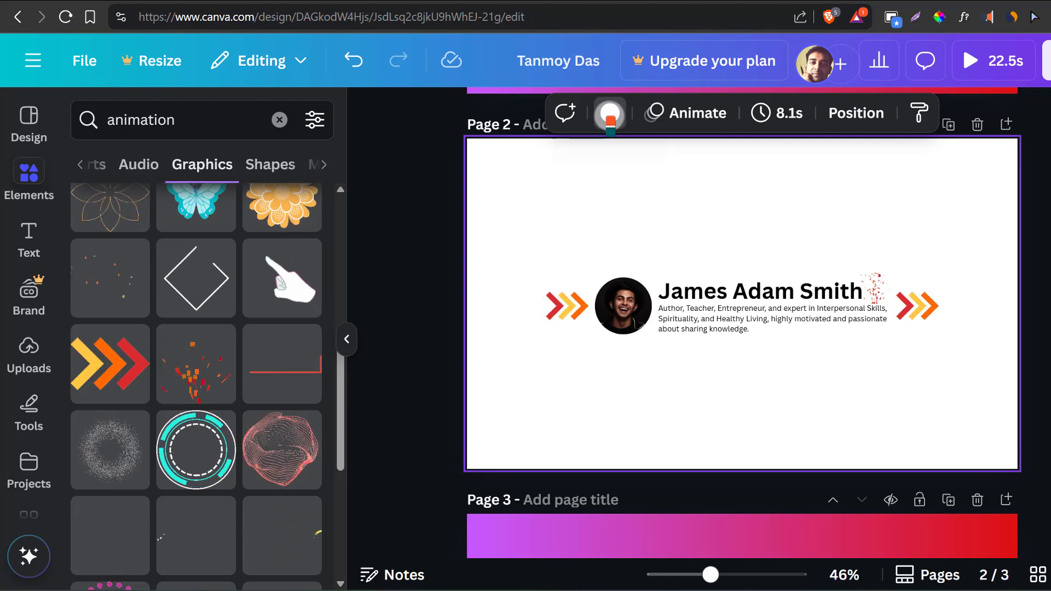
# - Try a solid light blue background on page 2 and change it to solid coral red
pyautogui.click(610, 115)
pyautogui.scroll(-7, 253, 288)
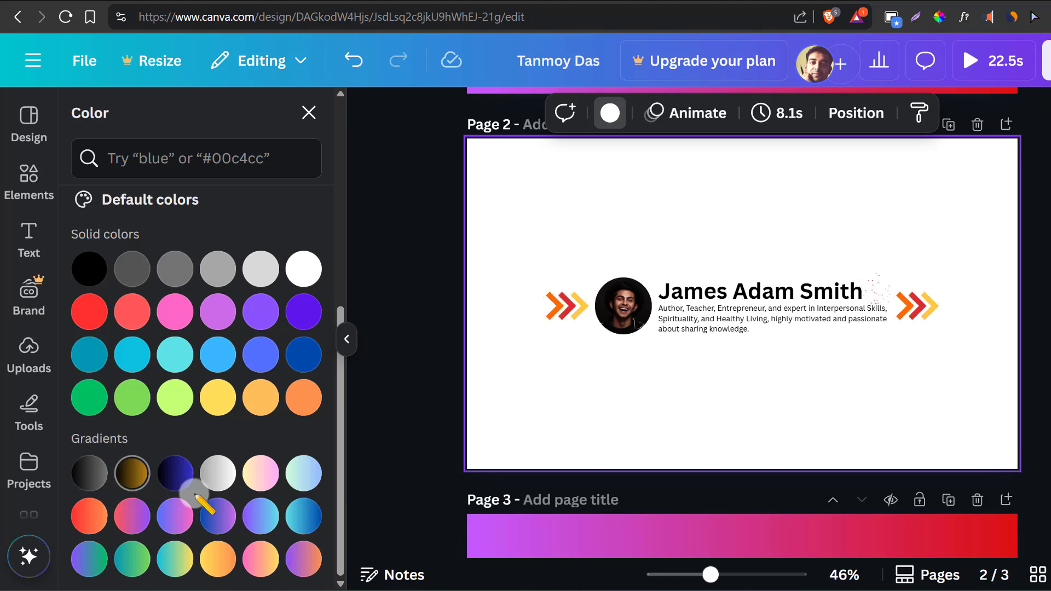
pyautogui.click(217, 354)
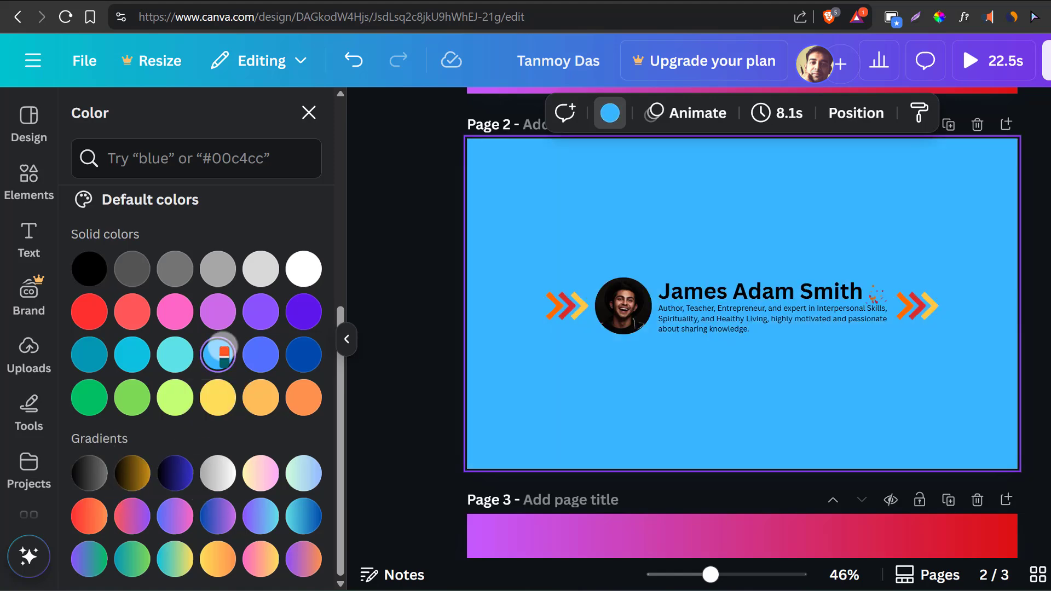
pyautogui.click(134, 308)
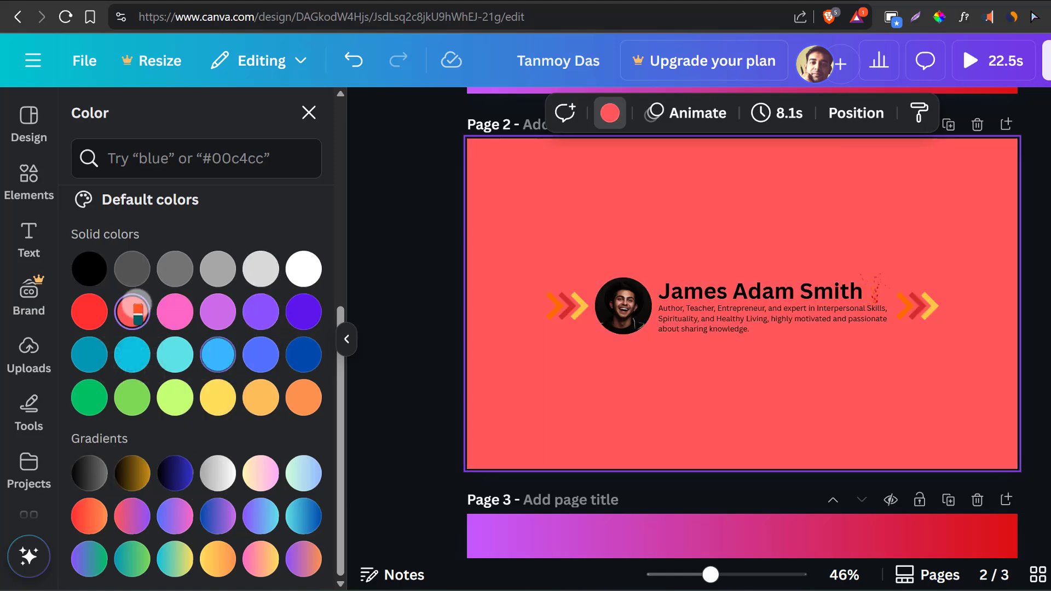
# - Try solid orange and several gradients as the page 2 background, ending with the teal-to-green gradient
pyautogui.click(261, 395)
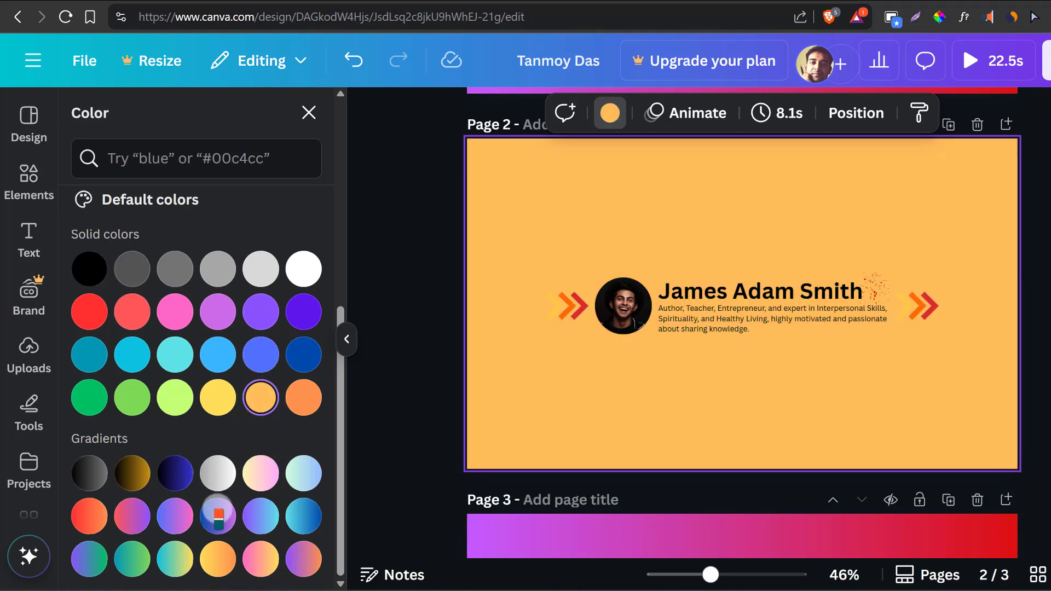
pyautogui.click(218, 558)
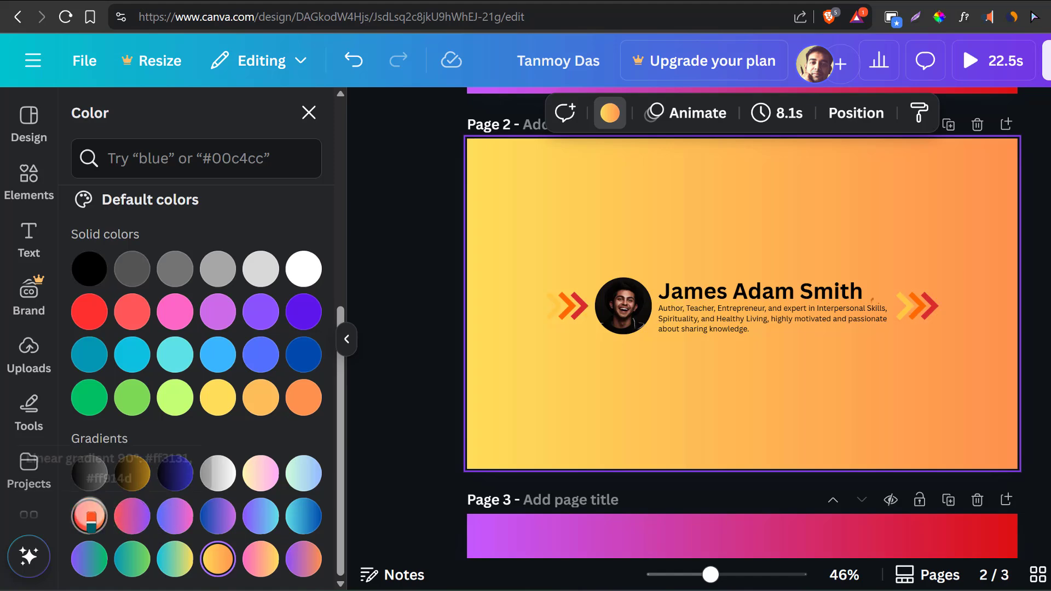
pyautogui.click(90, 514)
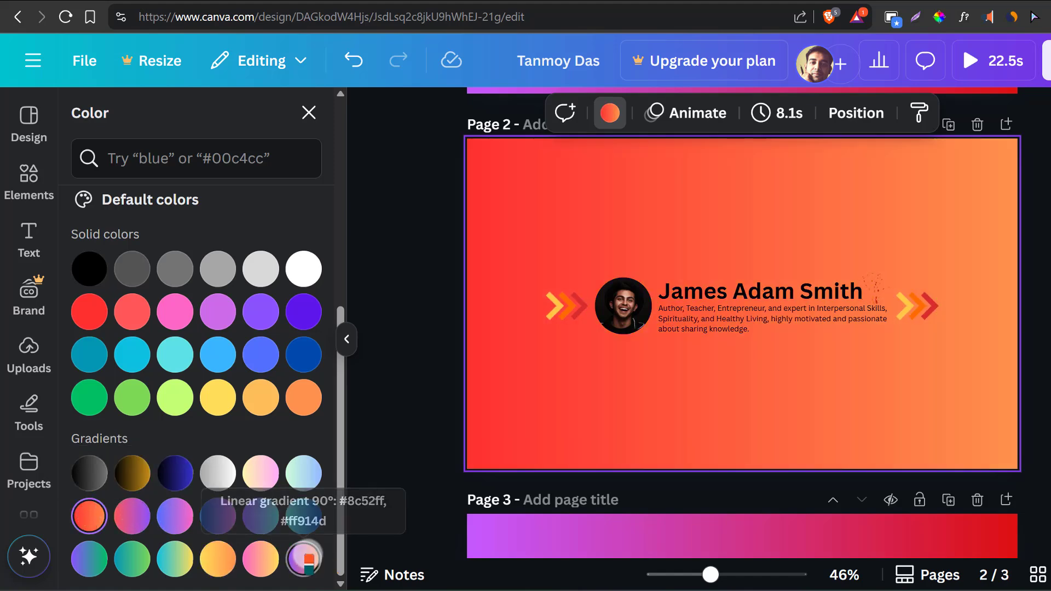
pyautogui.click(303, 558)
pyautogui.click(257, 516)
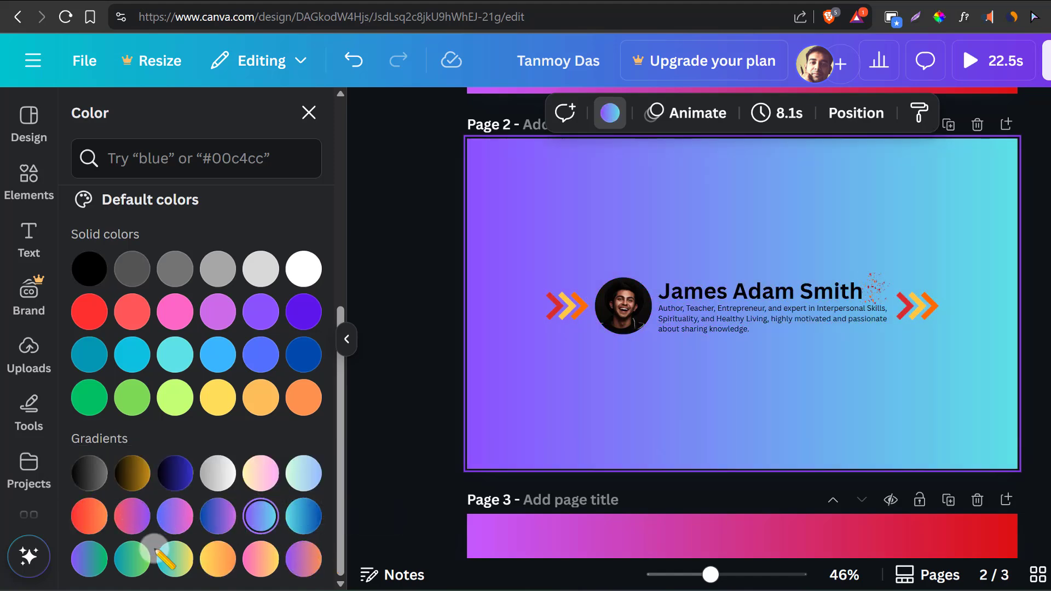
pyautogui.click(133, 559)
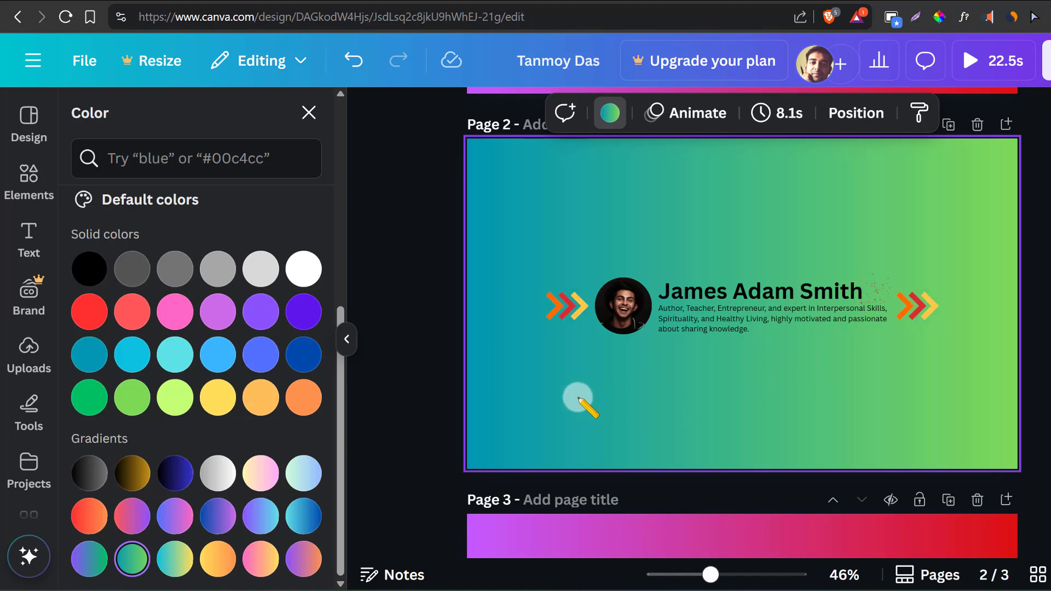
# - Delete pages 3 and 1, leaving only the banner page with the teal-to-green background
pyautogui.scroll(5, 528, 394)
pyautogui.scroll(3, 847, 403)
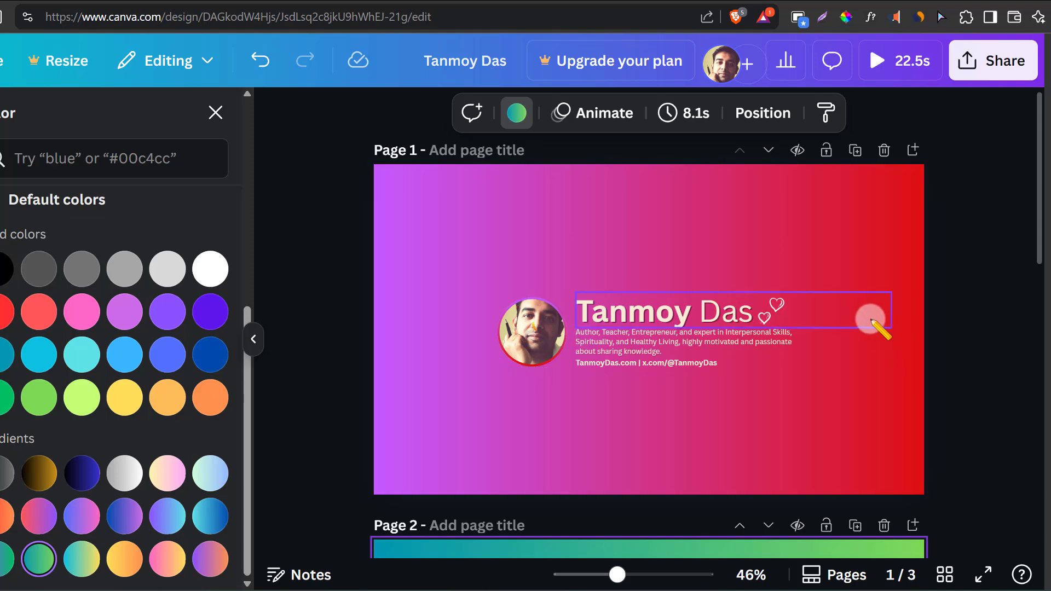
pyautogui.scroll(-5, 872, 324)
pyautogui.scroll(-7, 798, 359)
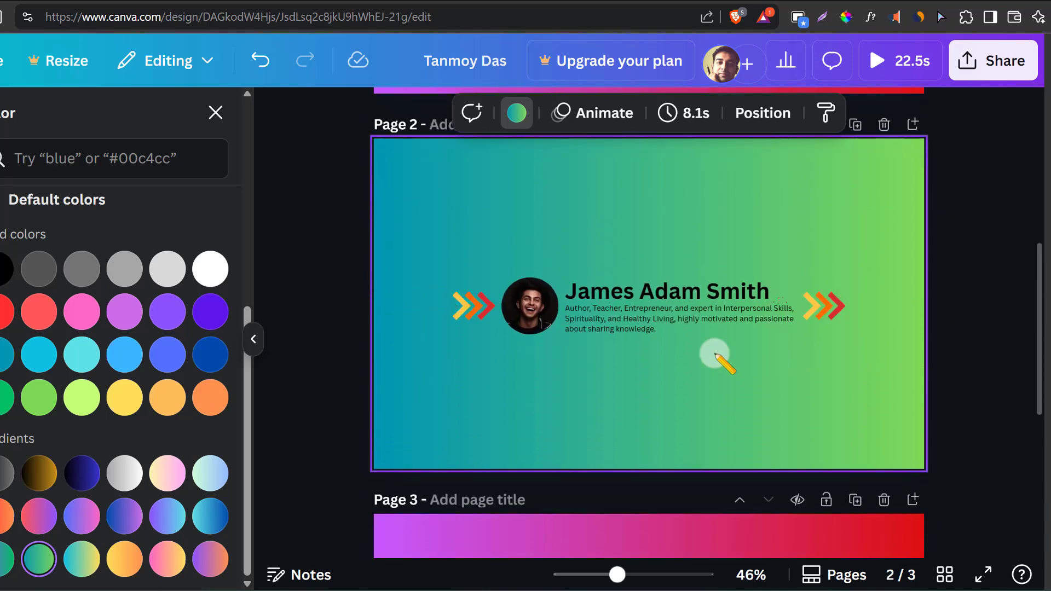
pyautogui.scroll(-2, 602, 366)
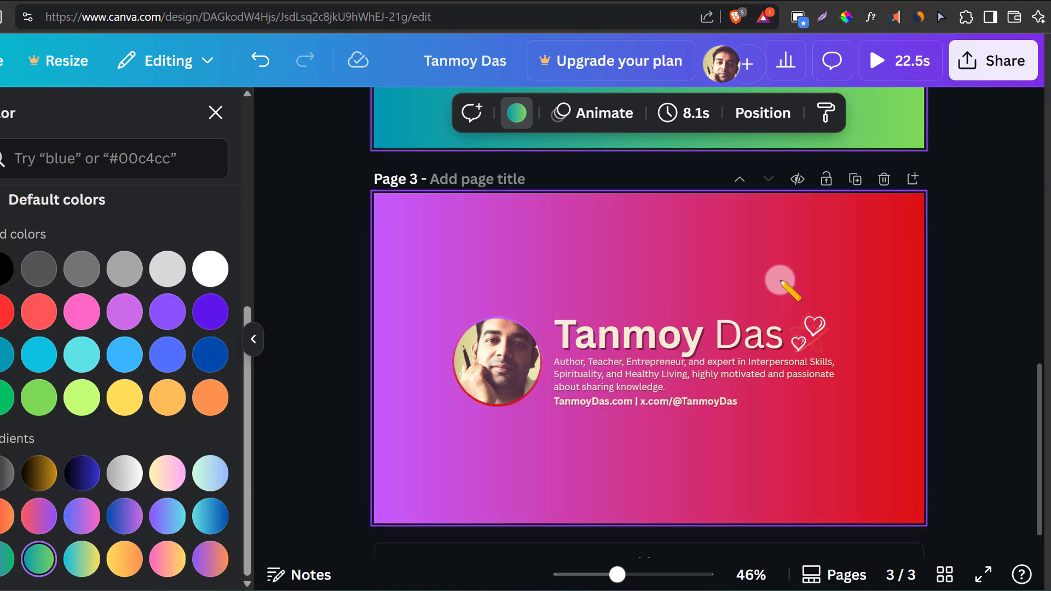
pyautogui.scroll(2, 903, 344)
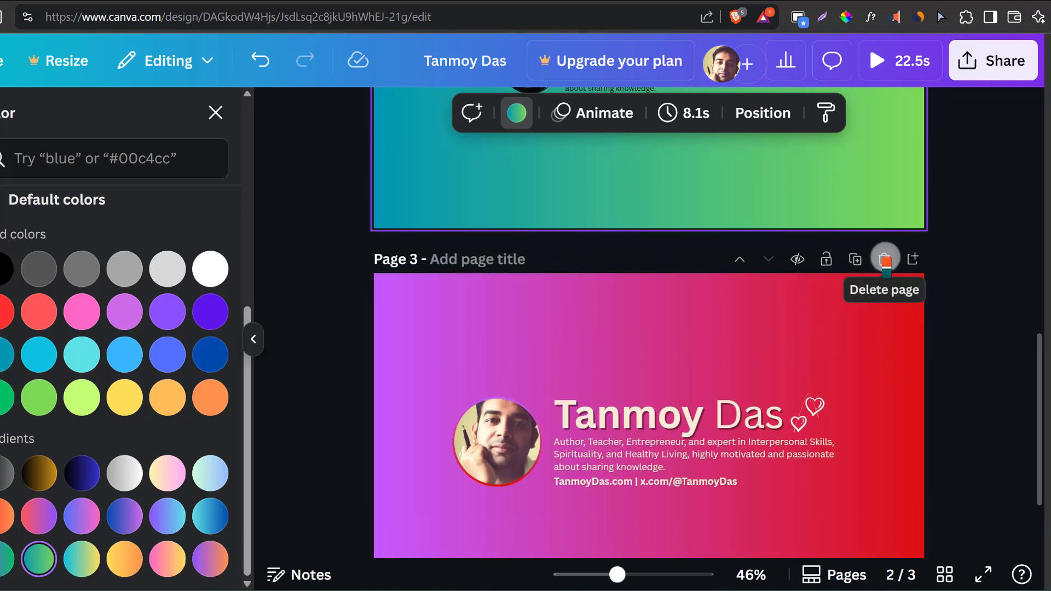
pyautogui.click(885, 261)
pyautogui.scroll(5, 884, 323)
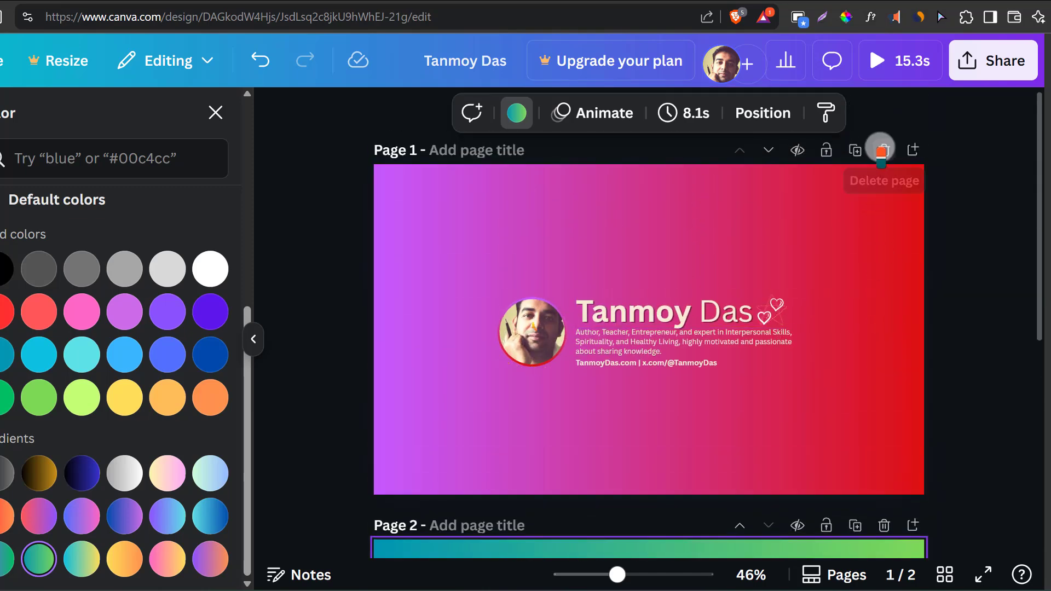
pyautogui.click(881, 149)
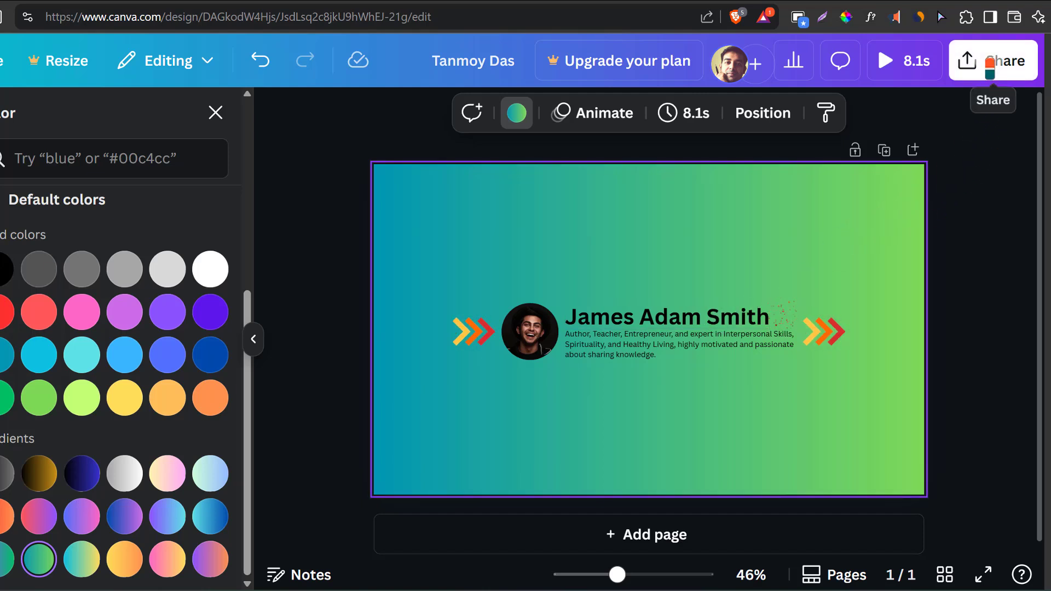
# - Download the banner design as a GIF file
pyautogui.click(989, 63)
pyautogui.scroll(-2, 851, 293)
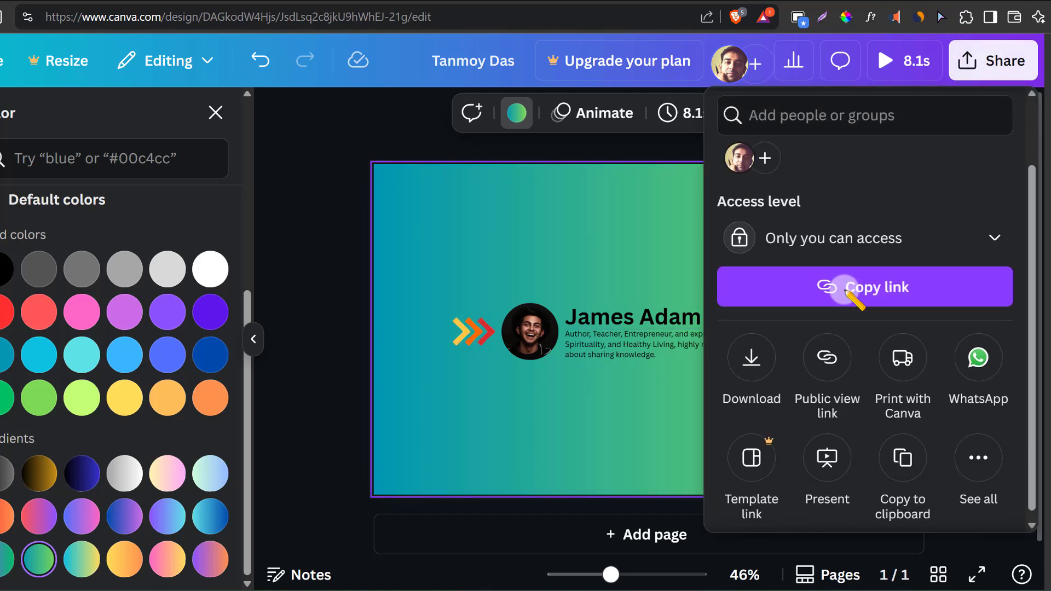
pyautogui.click(751, 357)
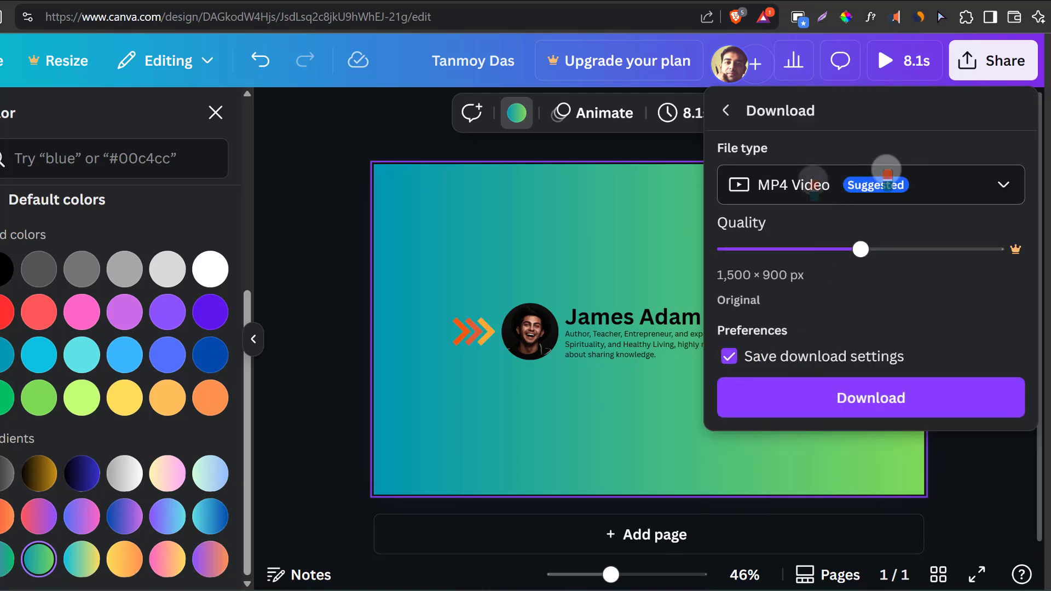
pyautogui.click(997, 184)
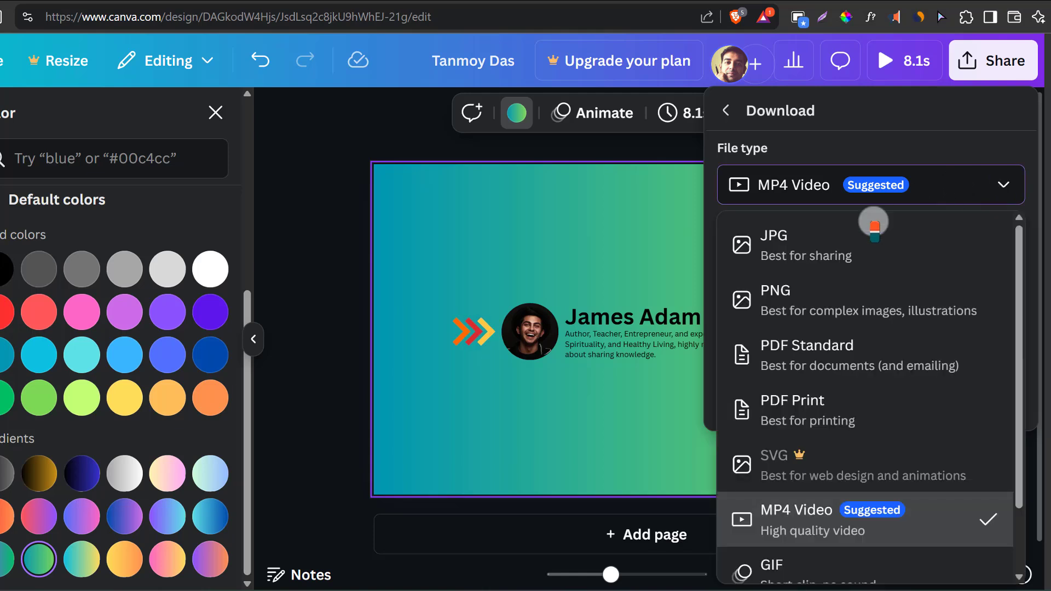
pyautogui.scroll(-2, 851, 339)
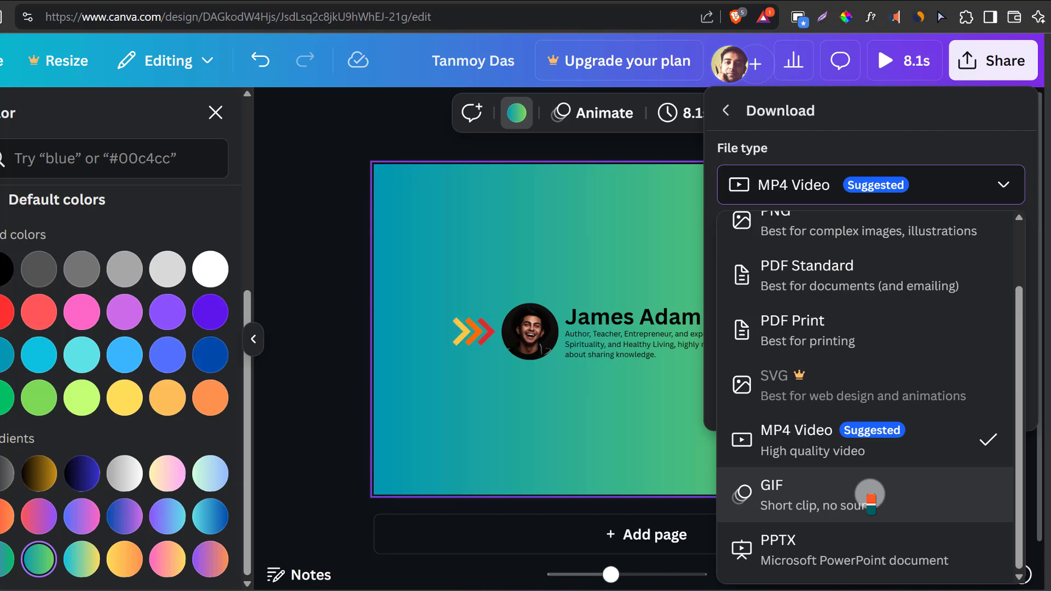
pyautogui.click(781, 496)
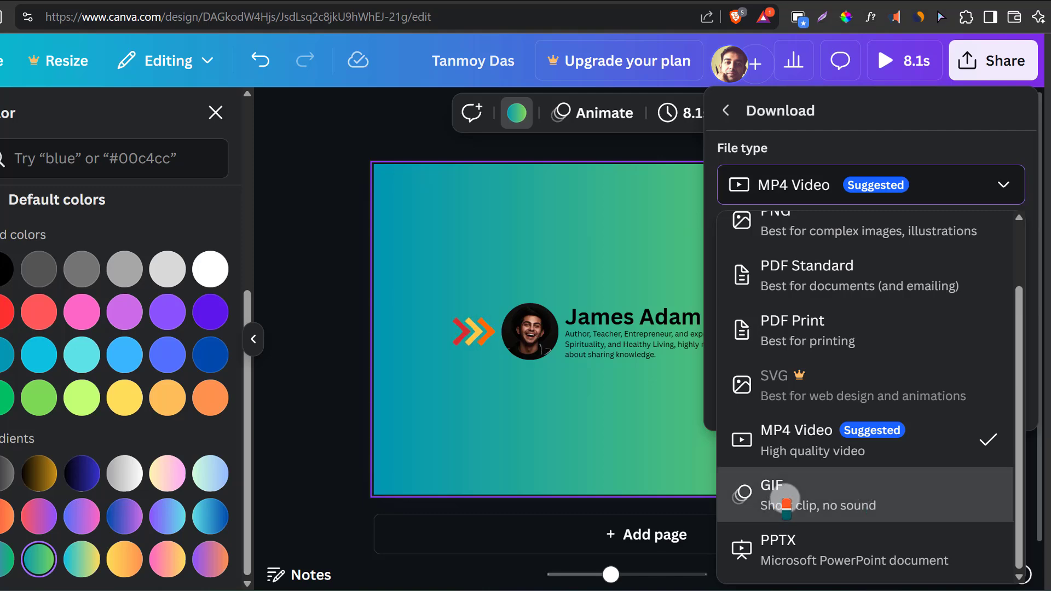
pyautogui.click(884, 415)
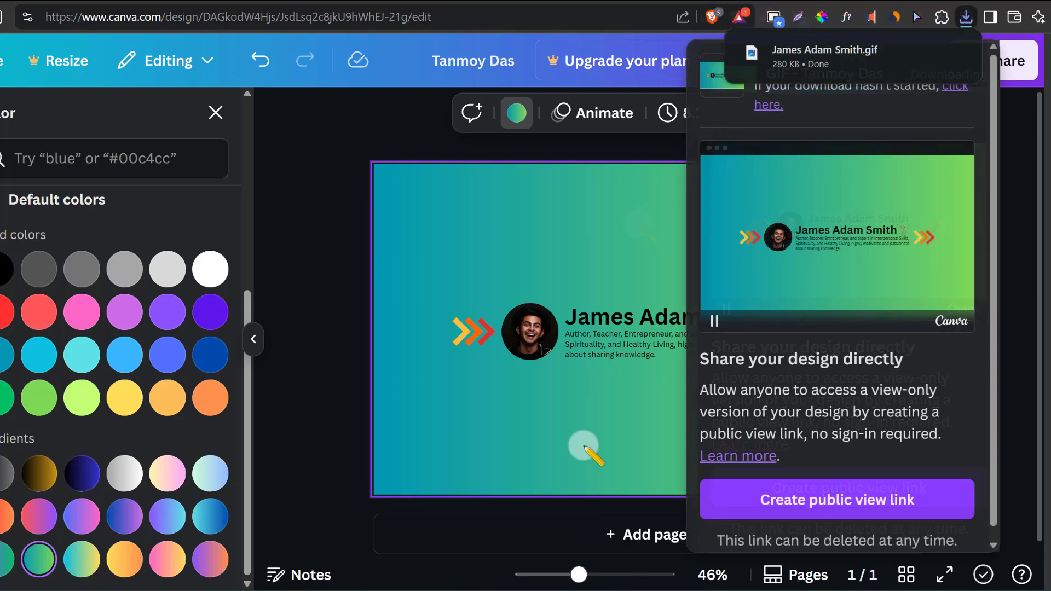
# - Add the downloaded GIF as the background image in Medium's design editor, with the bio text as its alt text
pyautogui.moveTo(811, 67)
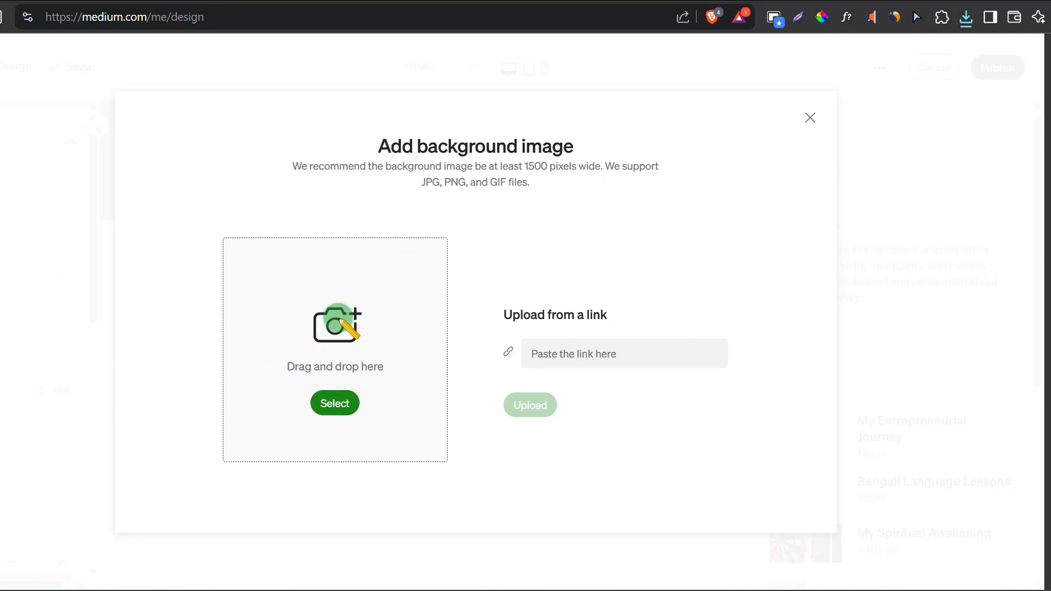
pyautogui.moveTo(190, 325); pyautogui.dragTo(317, 316)
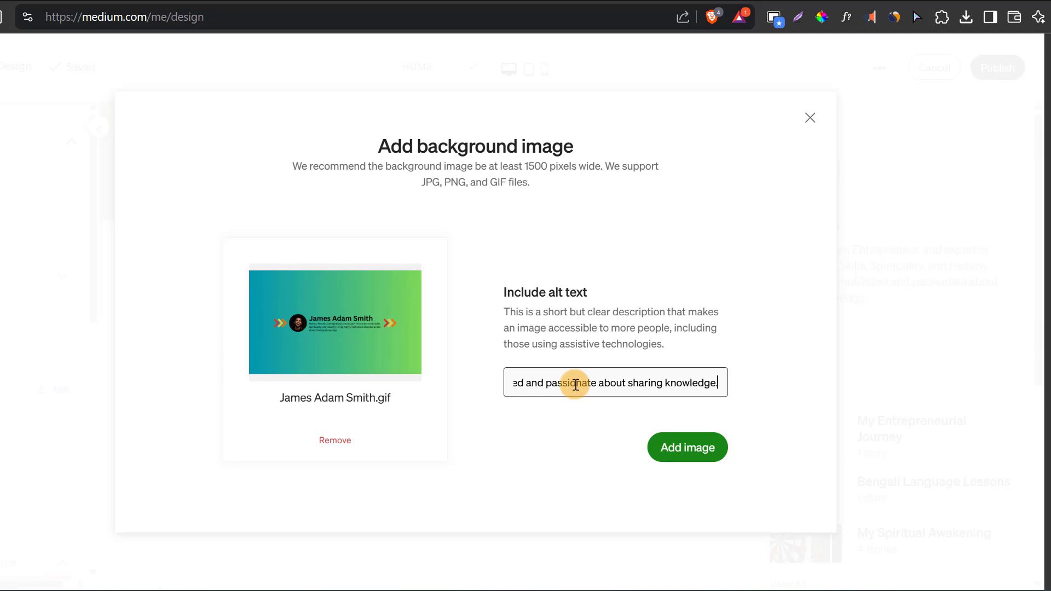
pyautogui.click(694, 448)
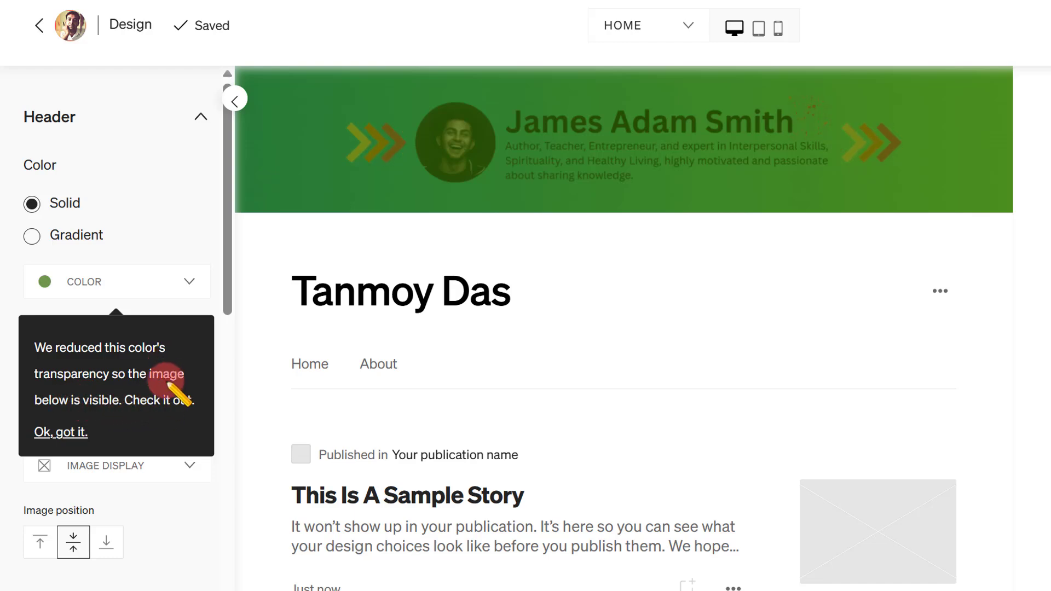
# - Dismiss the transparency notice and set the header's solid color opacity to 0 so it does not tint the banner
pyautogui.click(190, 280)
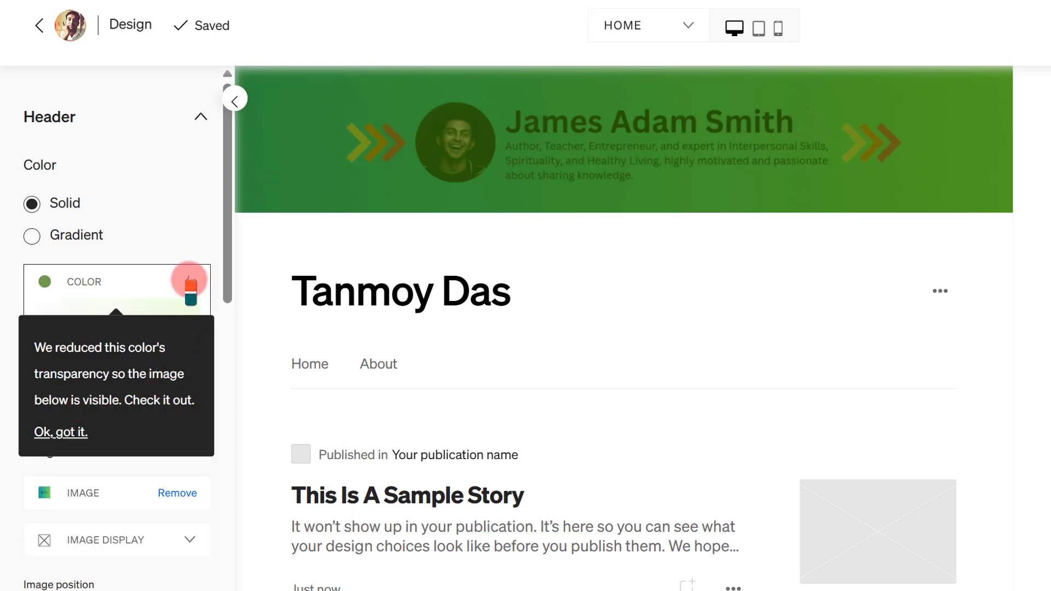
pyautogui.click(62, 432)
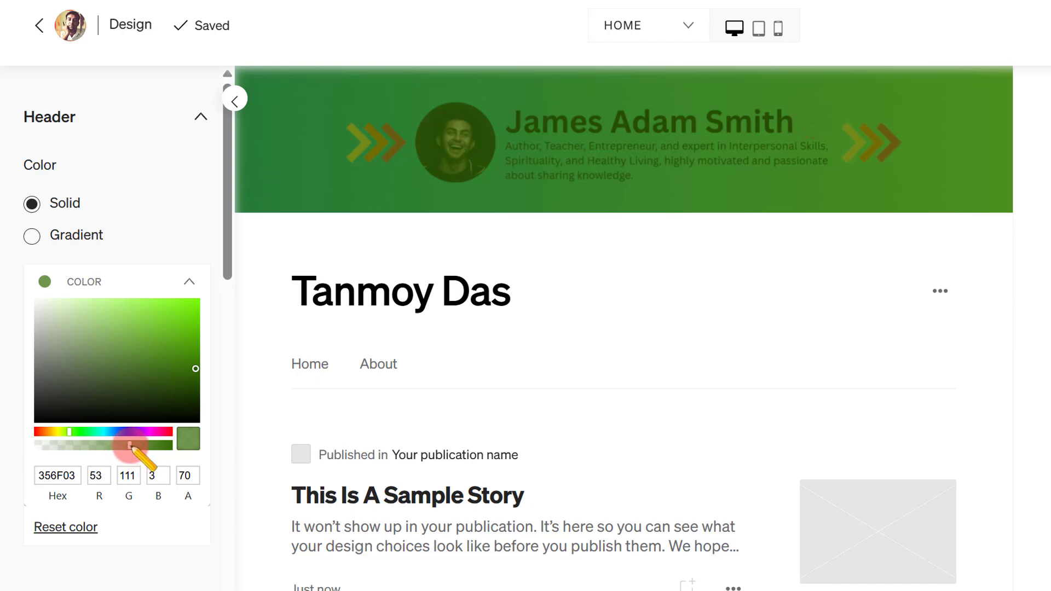
pyautogui.moveTo(130, 445); pyautogui.dragTo(36, 446)
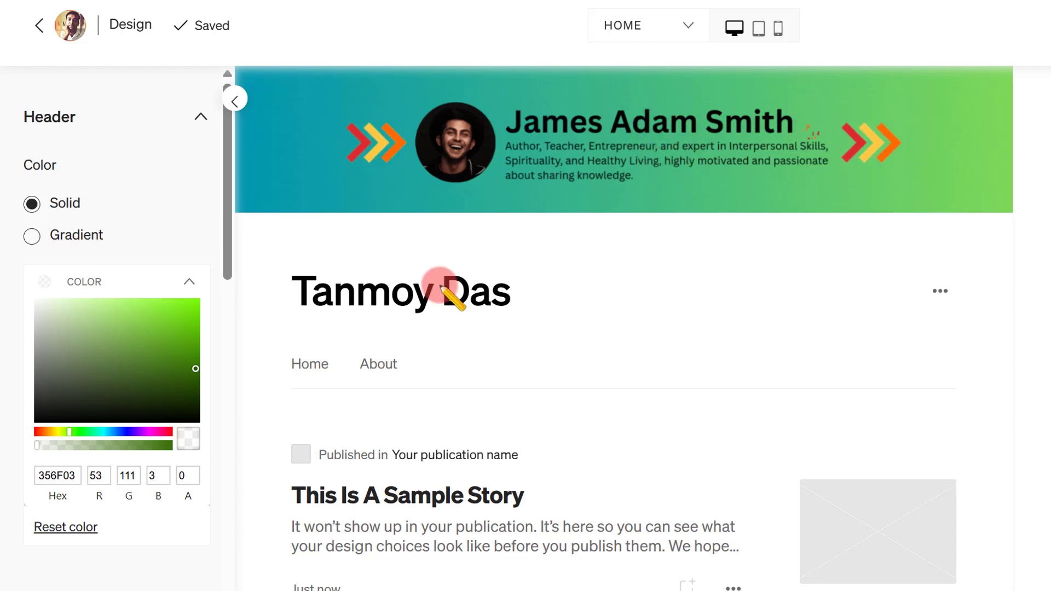
pyautogui.click(188, 280)
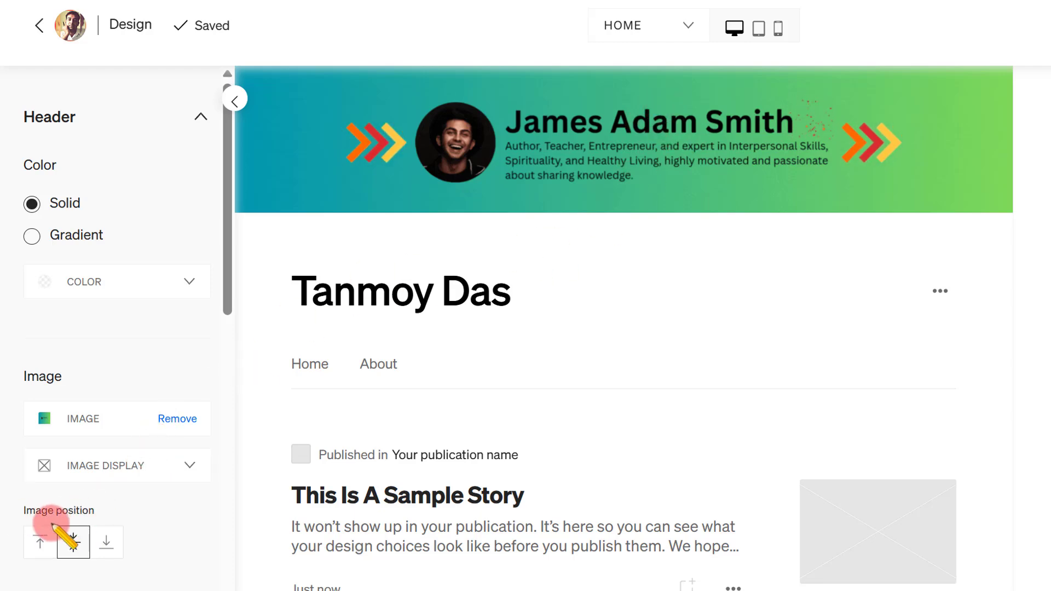
# - Try aligning the header image to the top and preview it in the tablet, mobile and desktop layouts
pyautogui.click(40, 544)
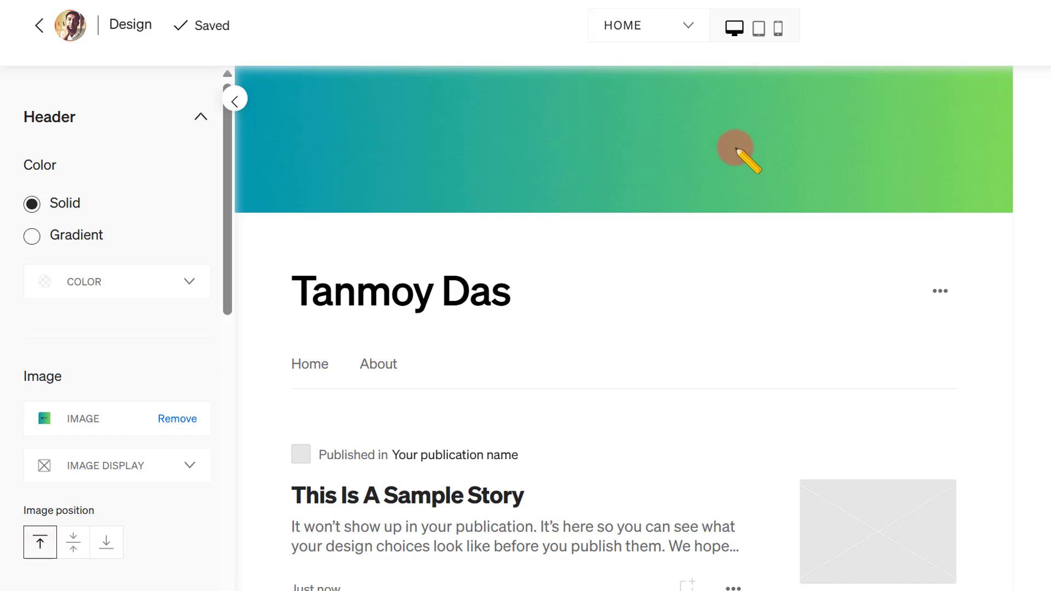
pyautogui.click(759, 29)
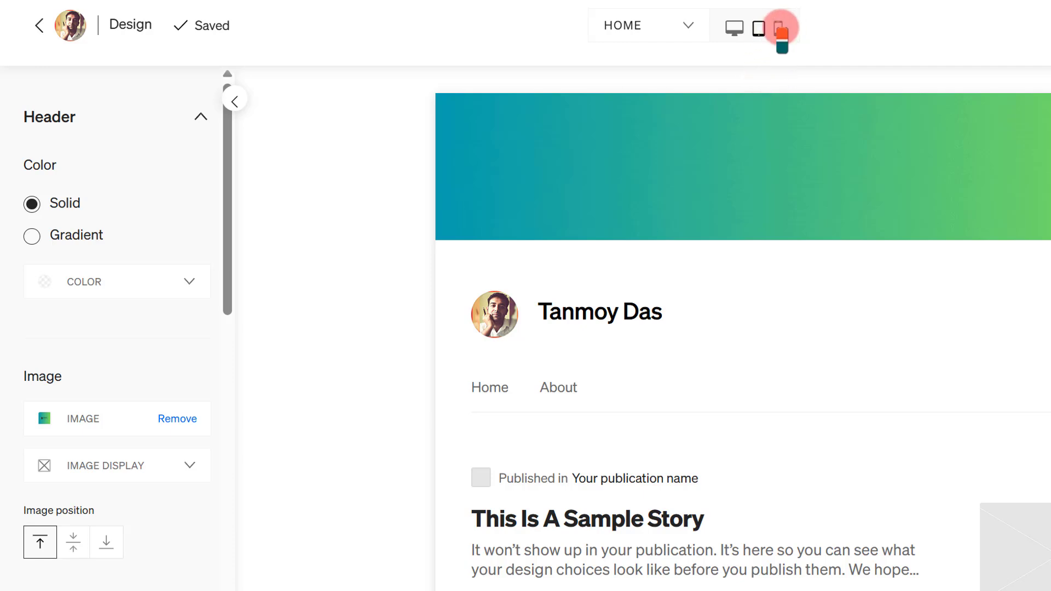
pyautogui.click(779, 28)
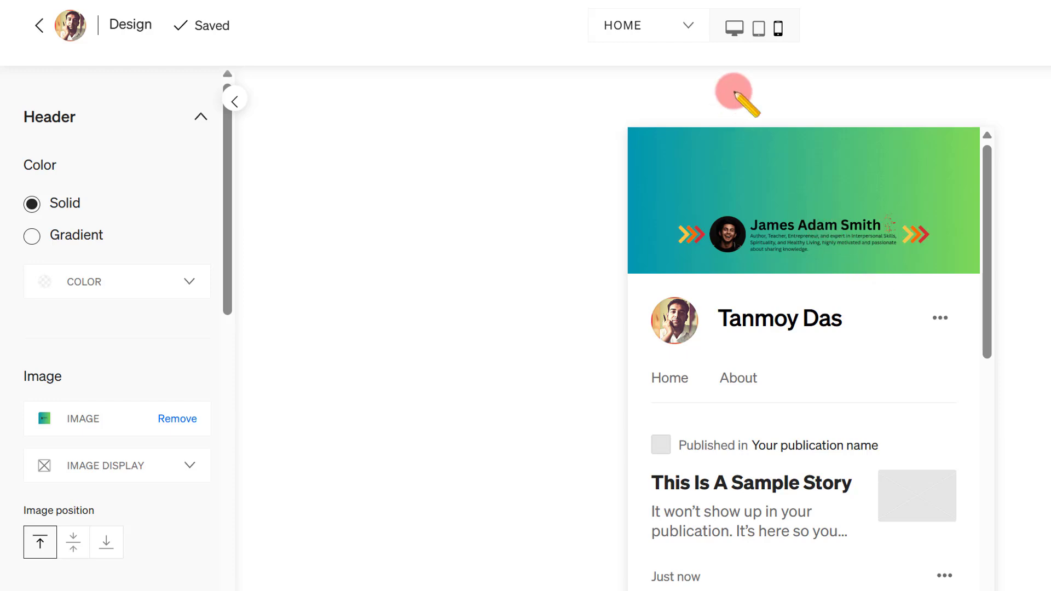
pyautogui.click(734, 28)
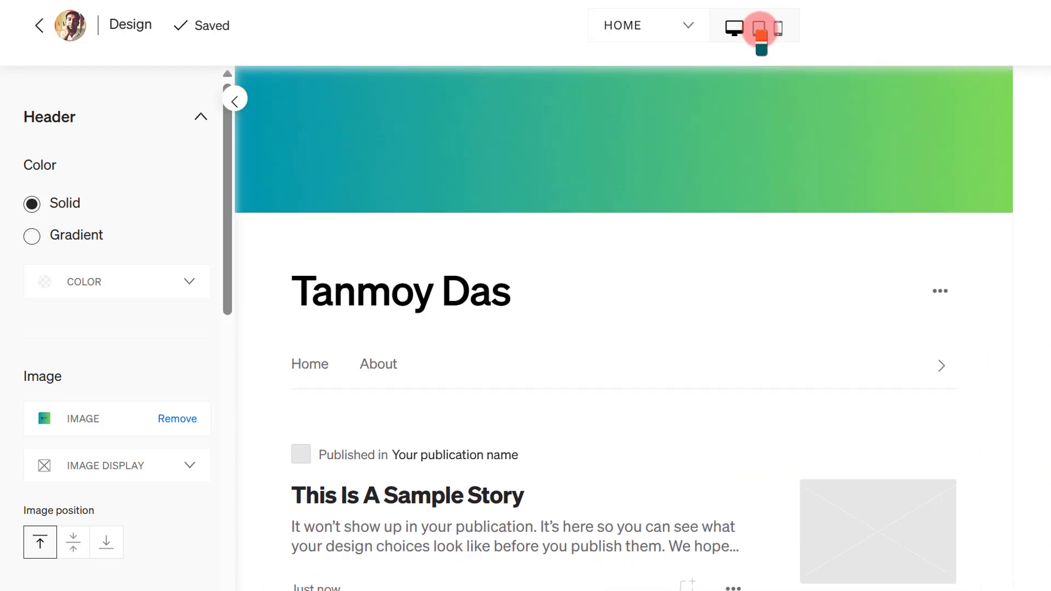
pyautogui.click(758, 28)
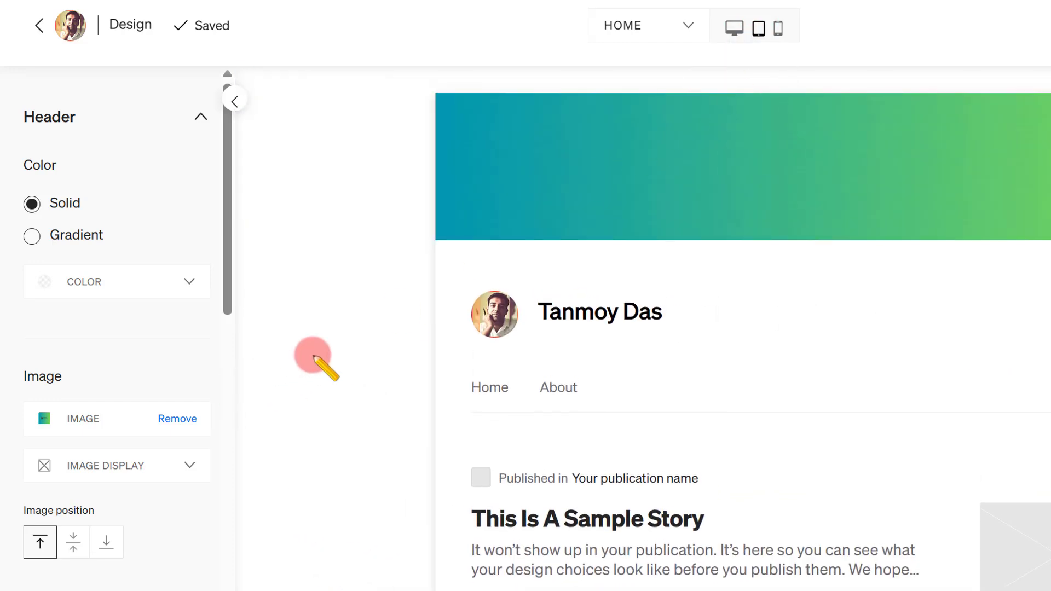
# - Set the header image position to Centered and check the banner in the desktop, tablet and mobile previews
pyautogui.click(73, 543)
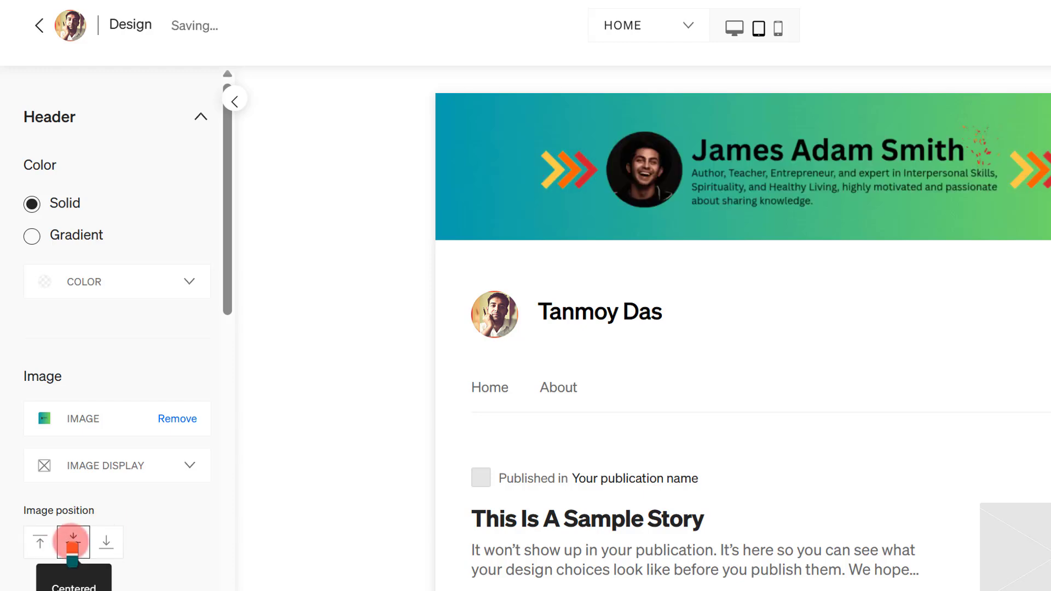
pyautogui.click(734, 29)
pyautogui.click(779, 29)
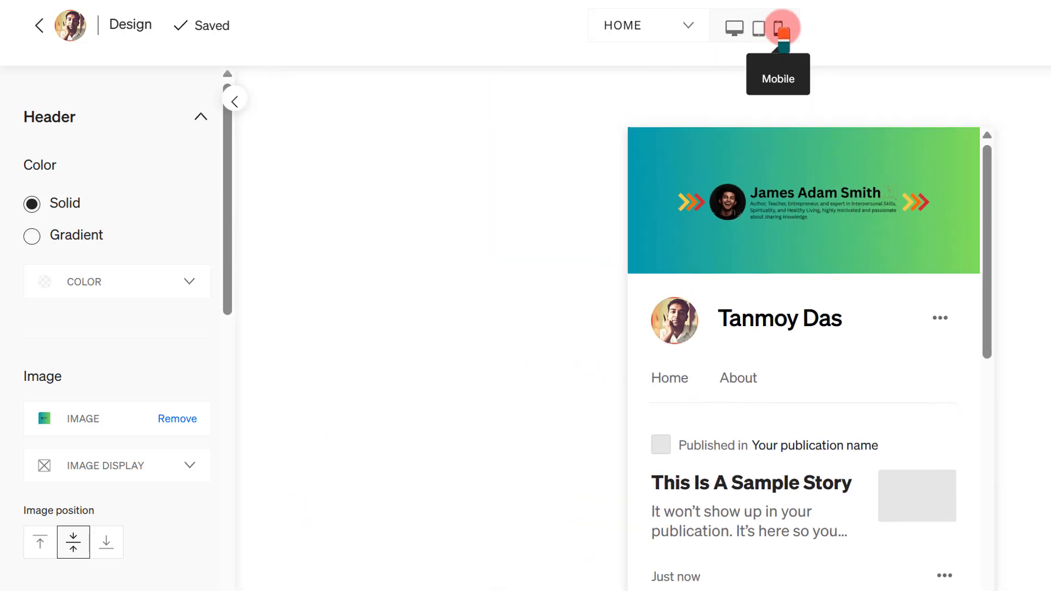
pyautogui.click(737, 30)
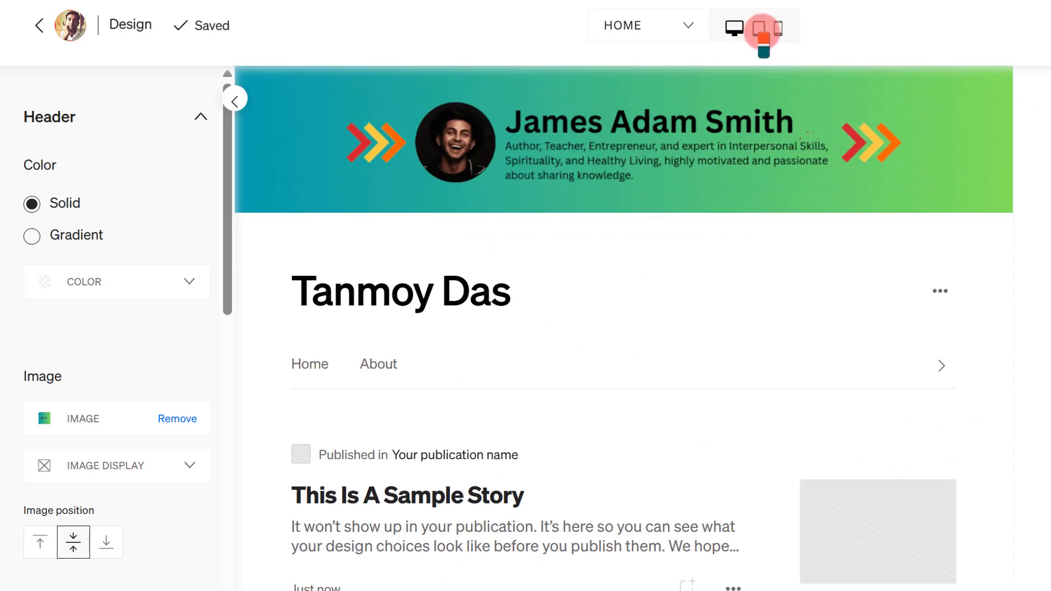
pyautogui.click(763, 32)
pyautogui.click(779, 29)
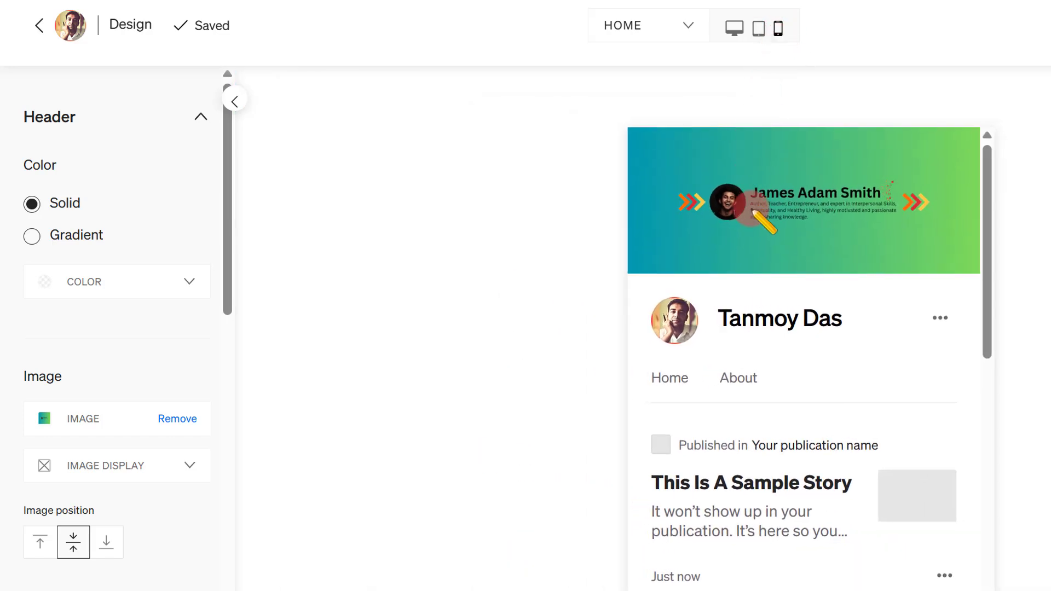
pyautogui.click(734, 28)
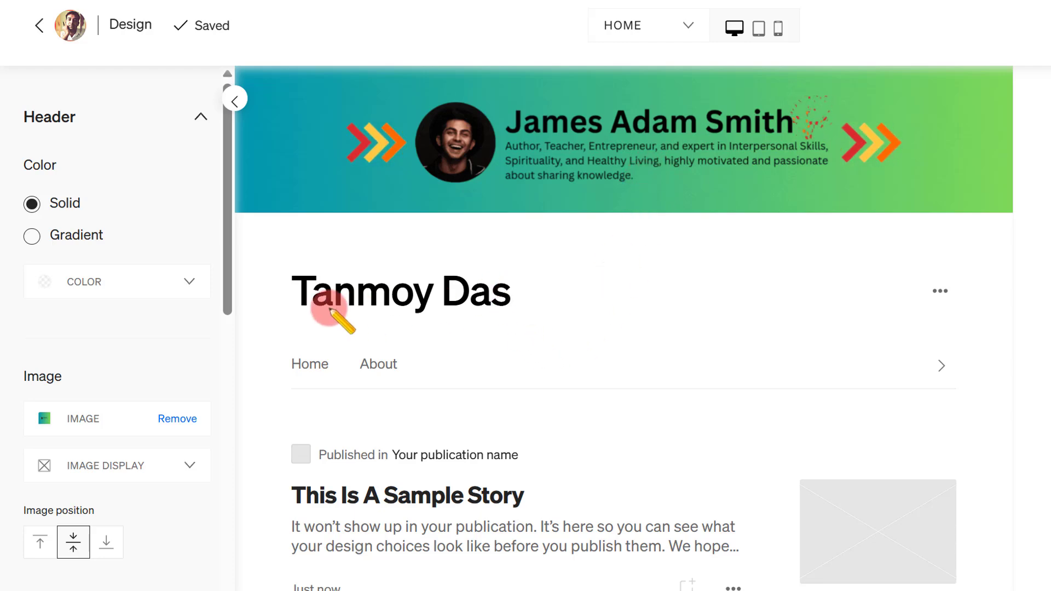
pyautogui.moveTo(512, 293); pyautogui.dragTo(294, 290)
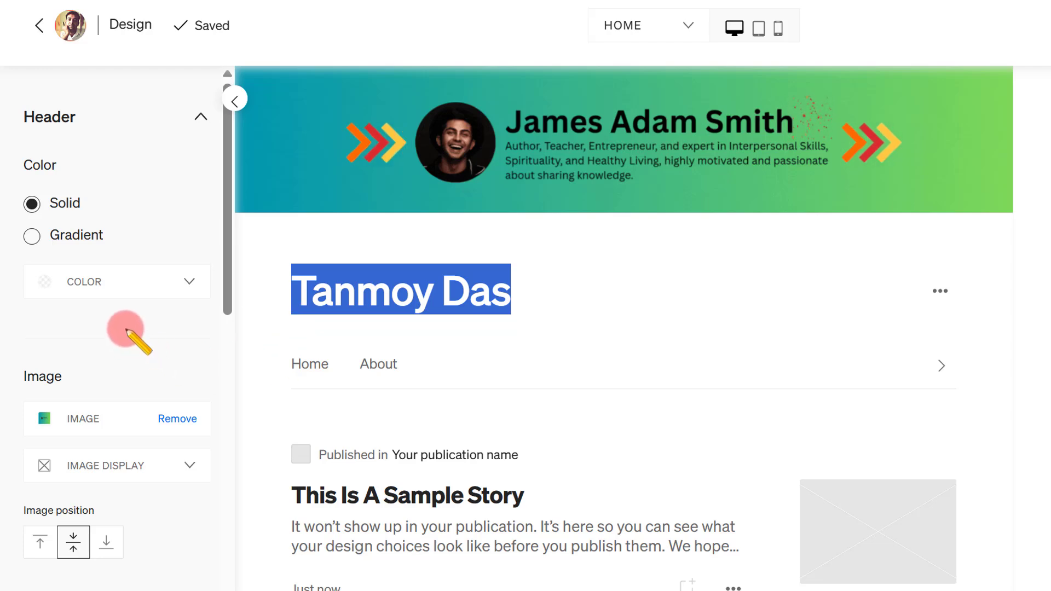
# - Set the text color of the header's profile name to green, hex 2B8F49, and collapse the color picker
pyautogui.scroll(-7, 127, 329)
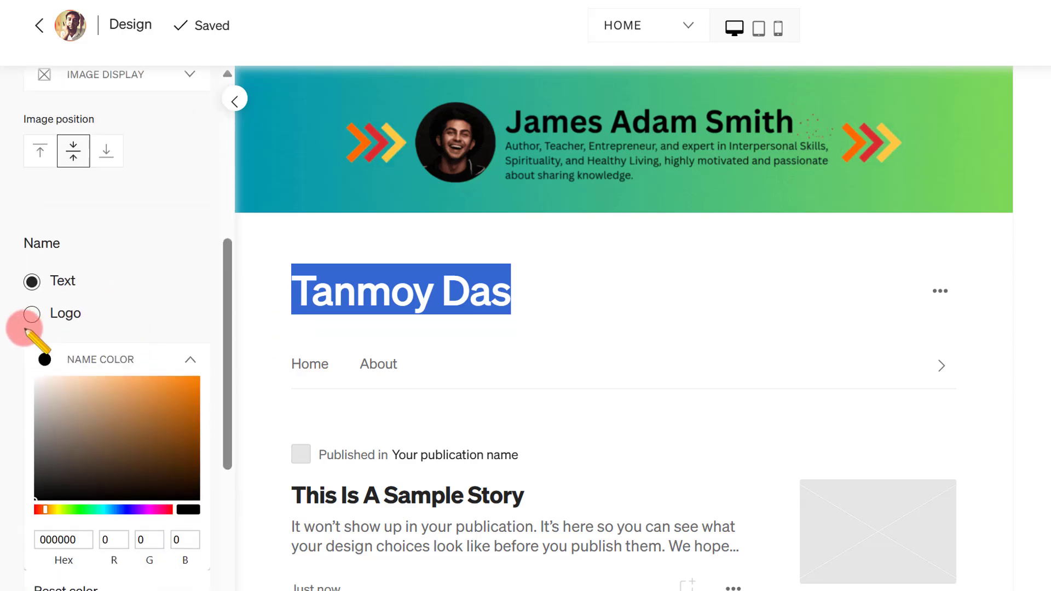
pyautogui.moveTo(151, 393); pyautogui.dragTo(188, 387)
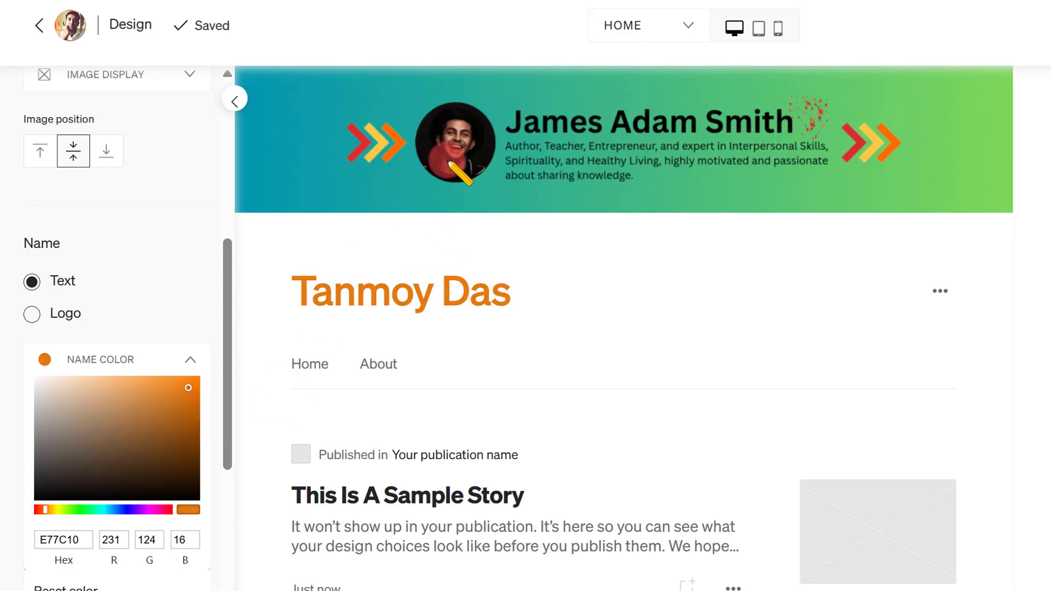
pyautogui.moveTo(106, 509); pyautogui.dragTo(77, 504)
pyautogui.moveTo(155, 415)
pyautogui.mouseDown()
pyautogui.moveTo(199, 433)
pyautogui.moveTo(191, 462)
pyautogui.moveTo(168, 427)
pyautogui.mouseUp()
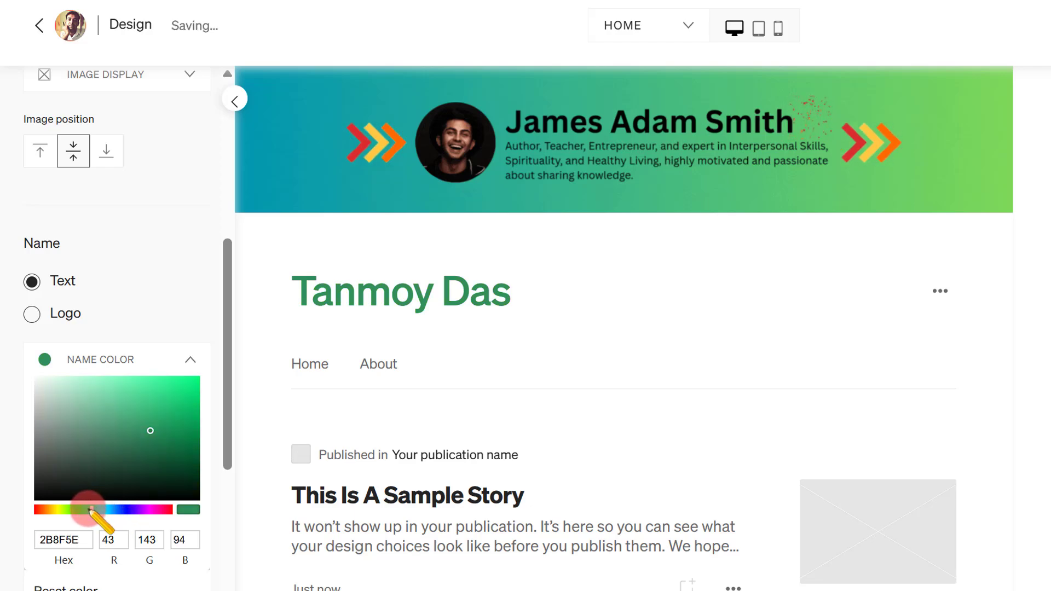
pyautogui.moveTo(89, 508); pyautogui.dragTo(87, 509)
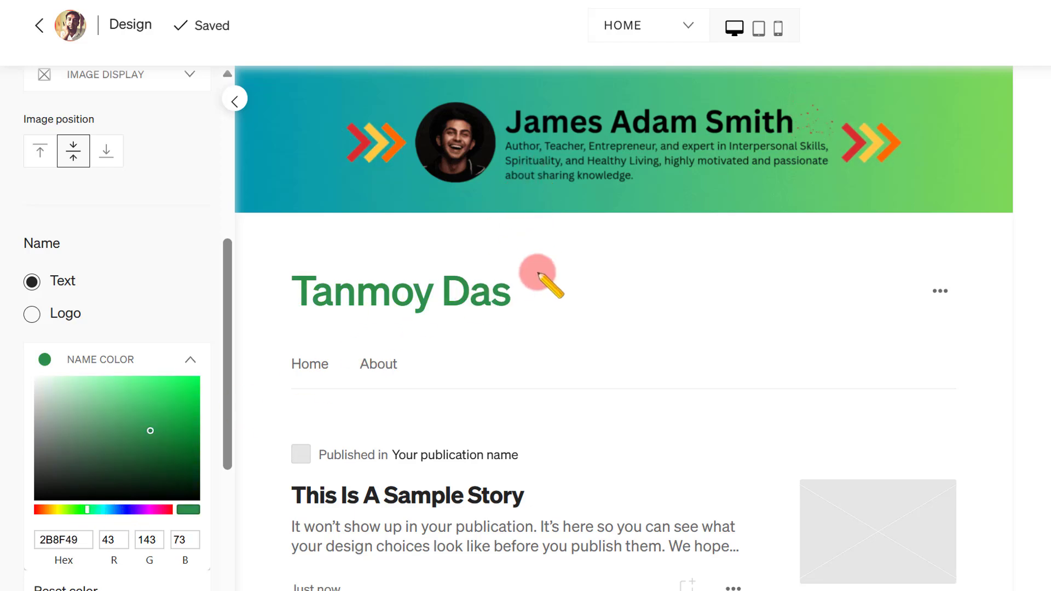
pyautogui.click(191, 361)
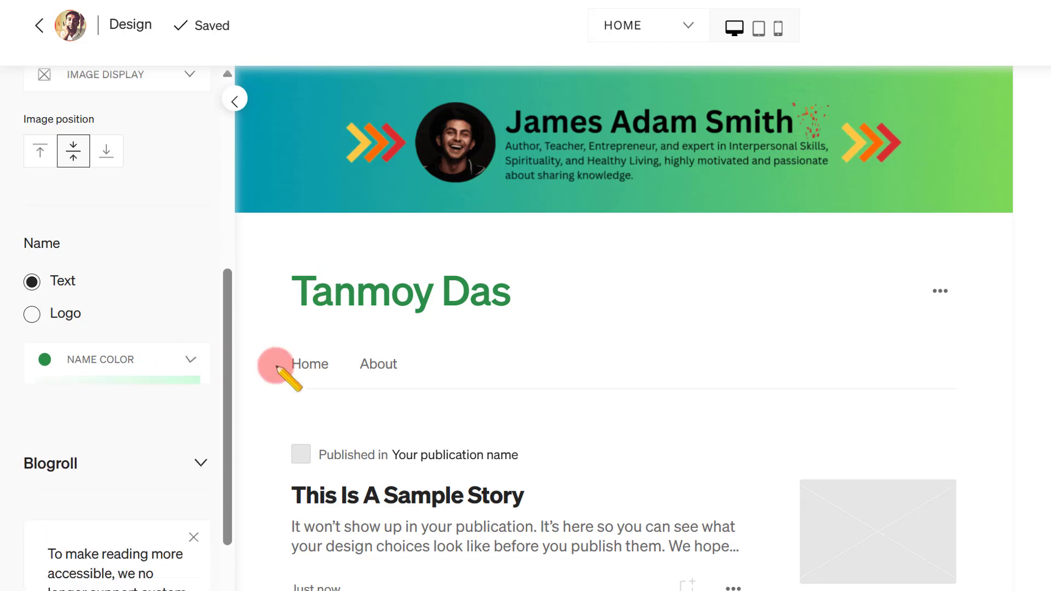
pyautogui.moveTo(523, 300); pyautogui.dragTo(293, 300)
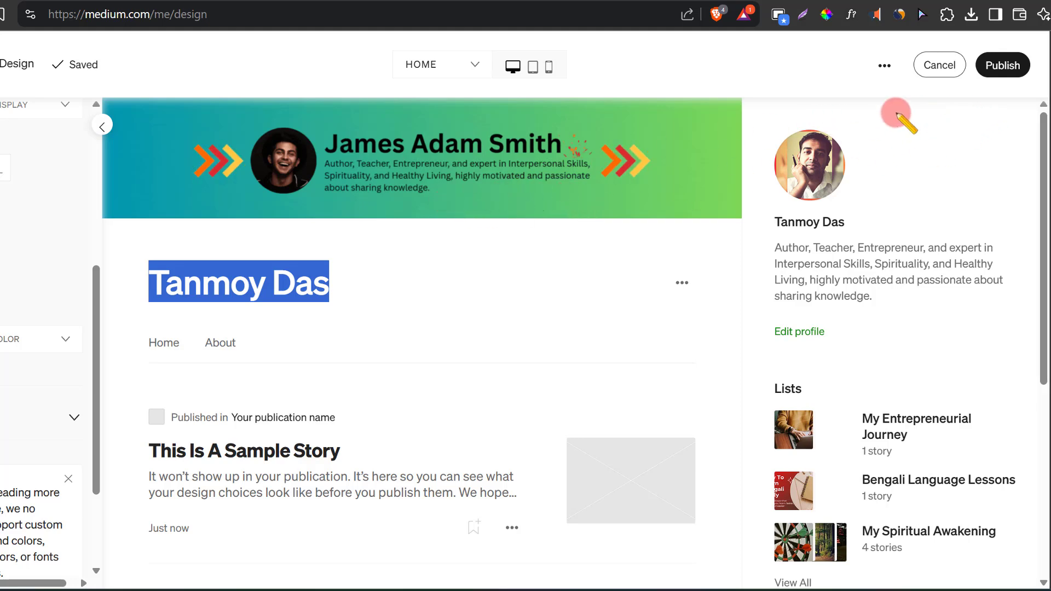
# - Cancel the design session and discard all changes made in it
pyautogui.click(939, 66)
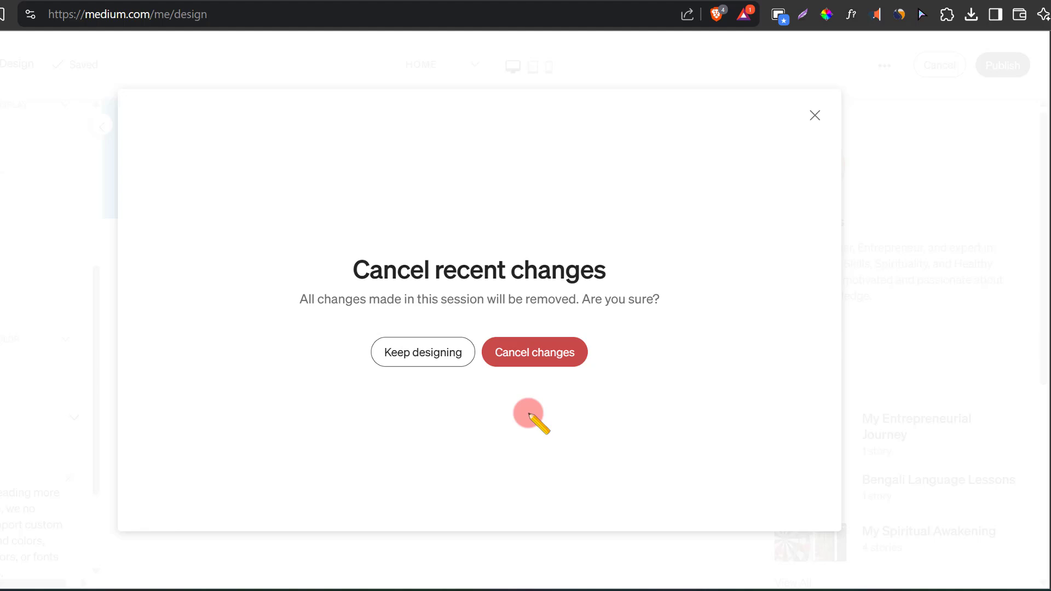
pyautogui.click(544, 356)
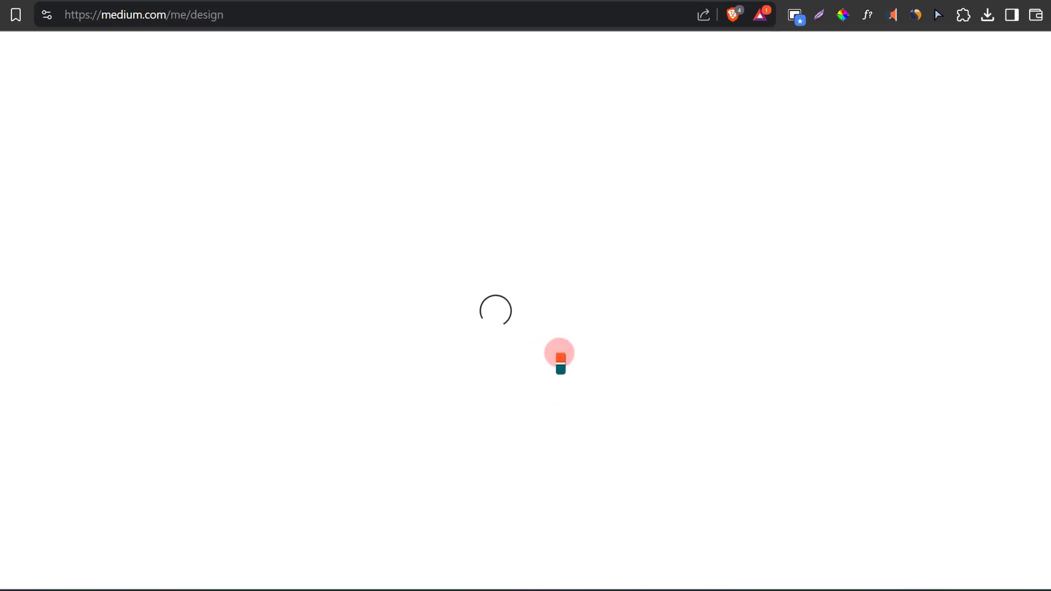